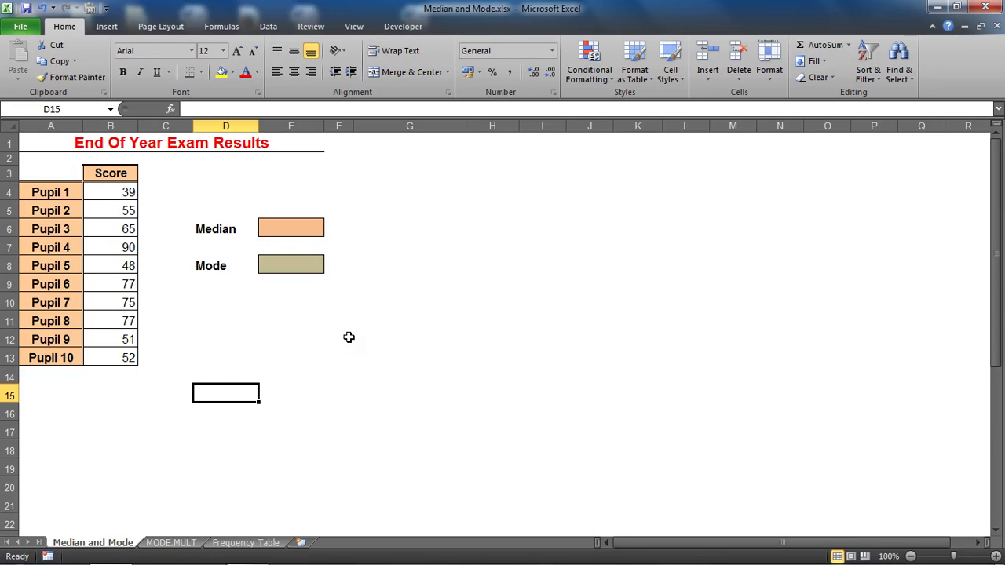
click(849, 45)
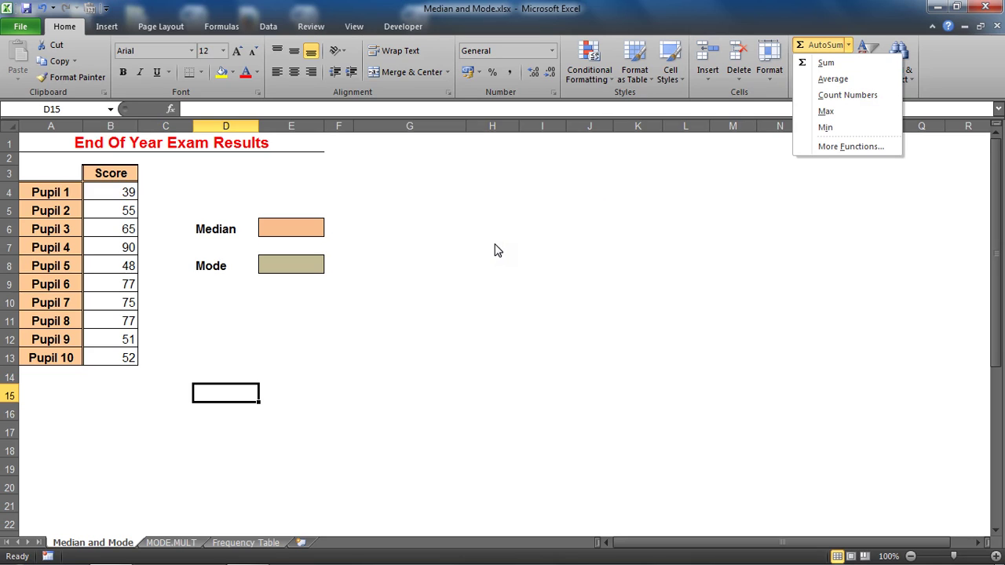
click(495, 248)
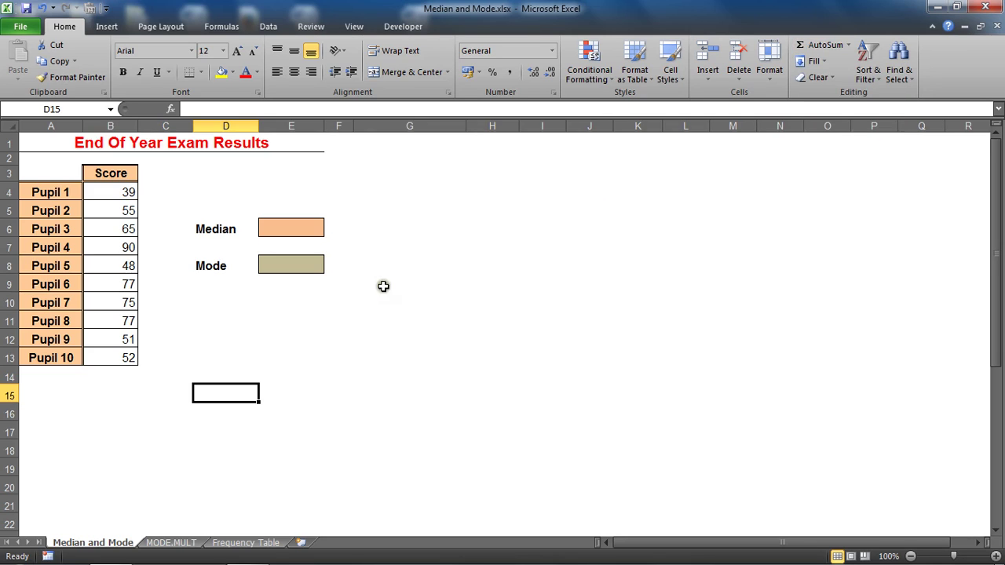
click(296, 311)
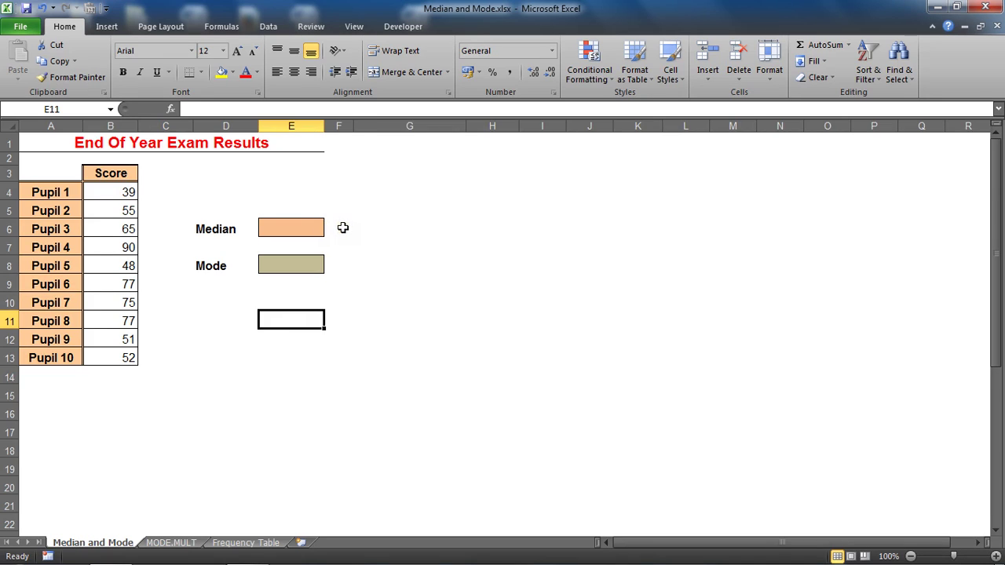
click(342, 227)
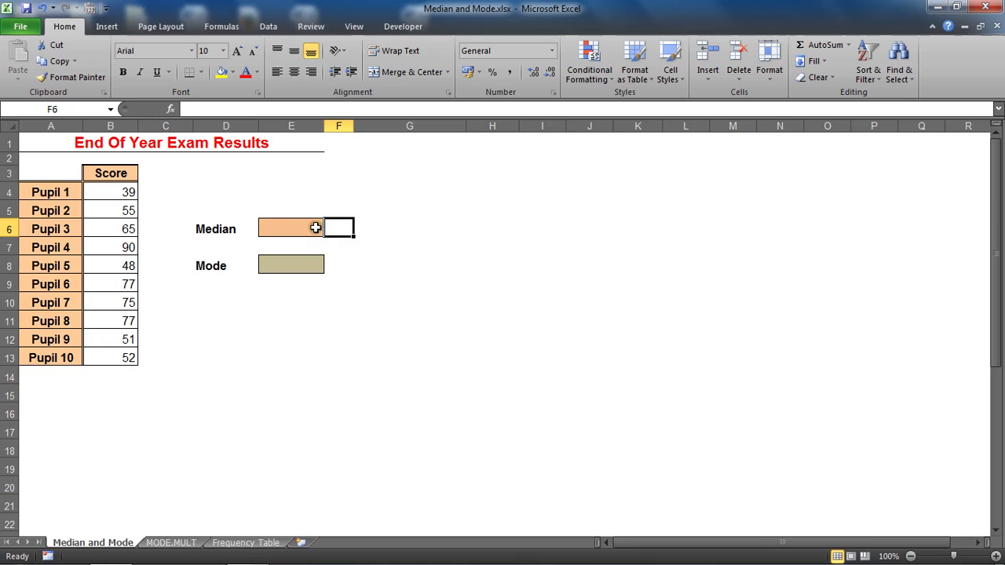
click(306, 228)
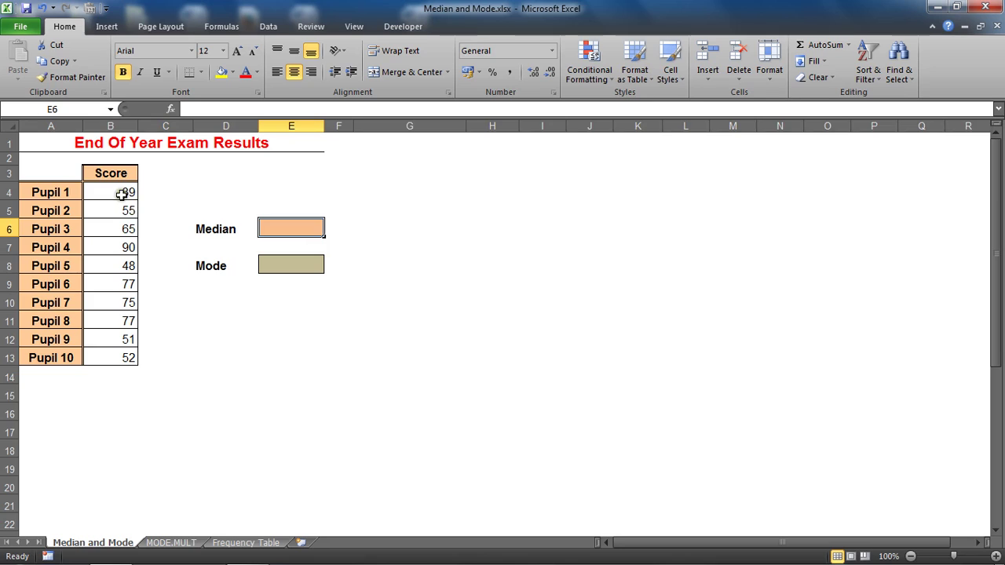
drag(123, 193, 128, 354)
click(117, 267)
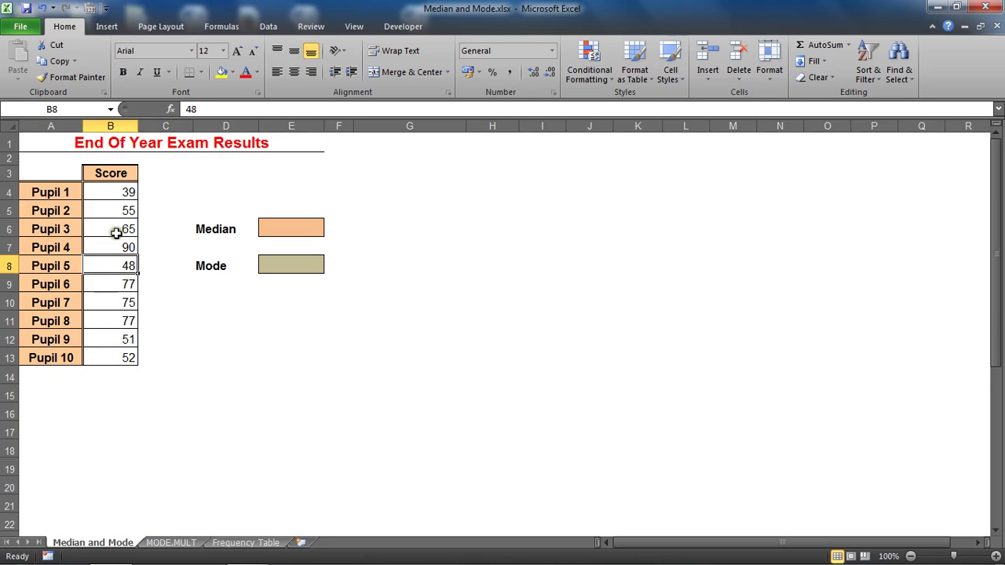
Step: Calculate the median of the pupil scores in cell E6 with =MEDIAN(B4:B13)
click(279, 229)
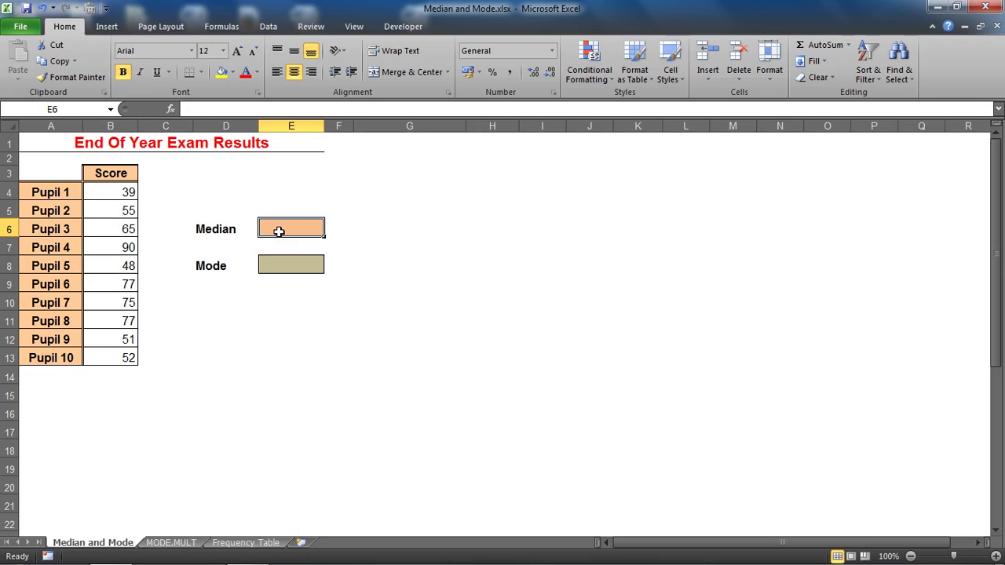
text(=median)
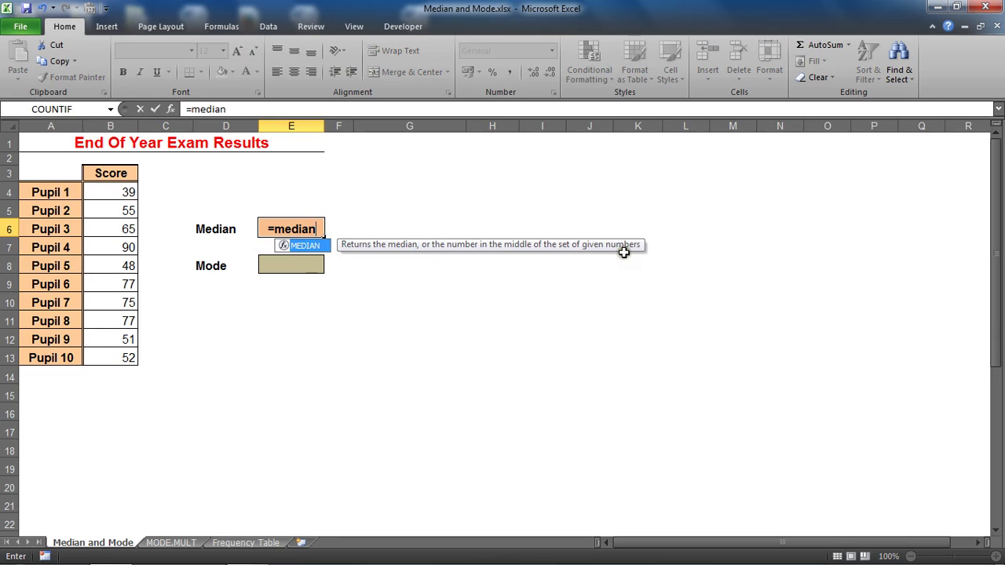
text(()
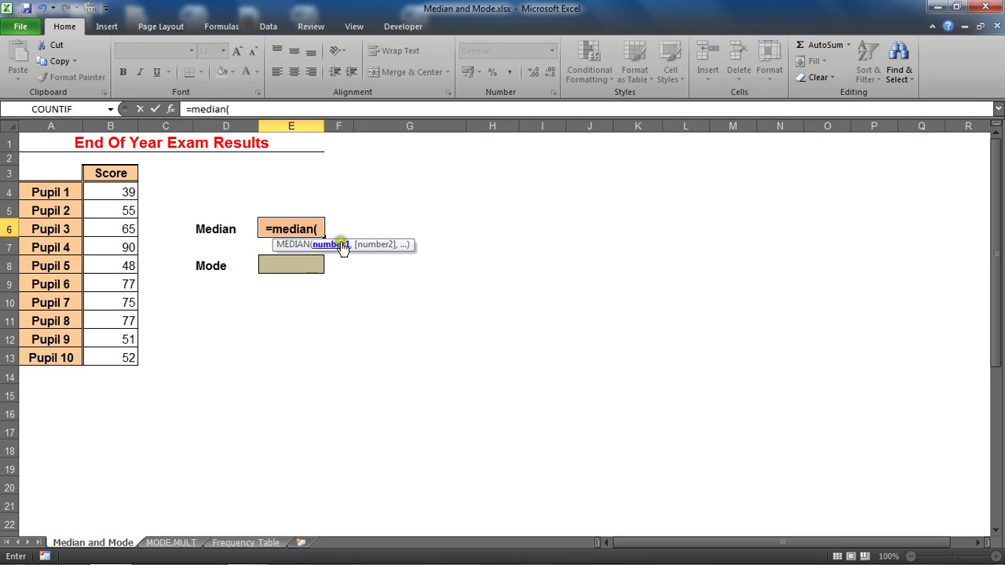
click(124, 197)
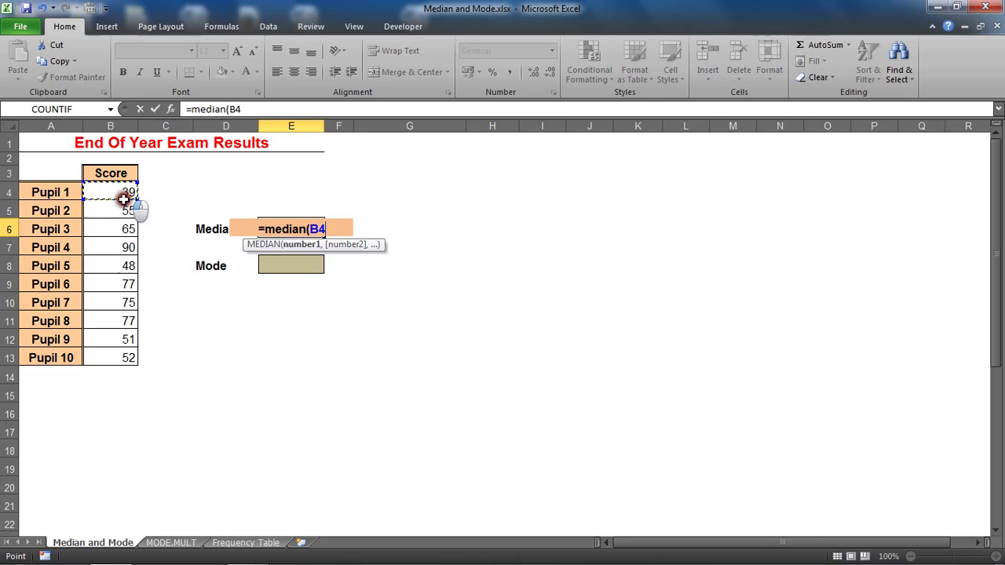
drag(124, 199, 135, 351)
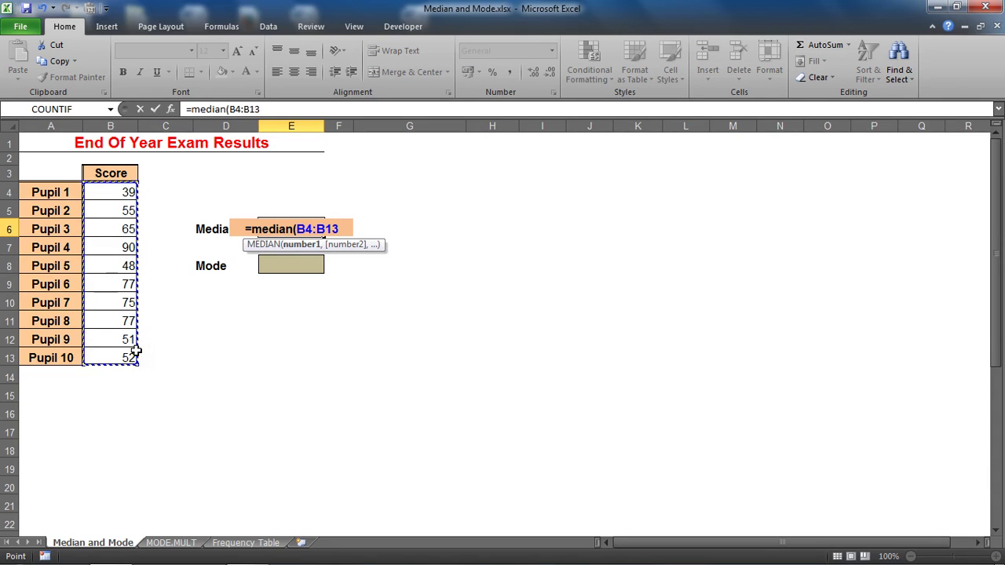
text())
key(Return)
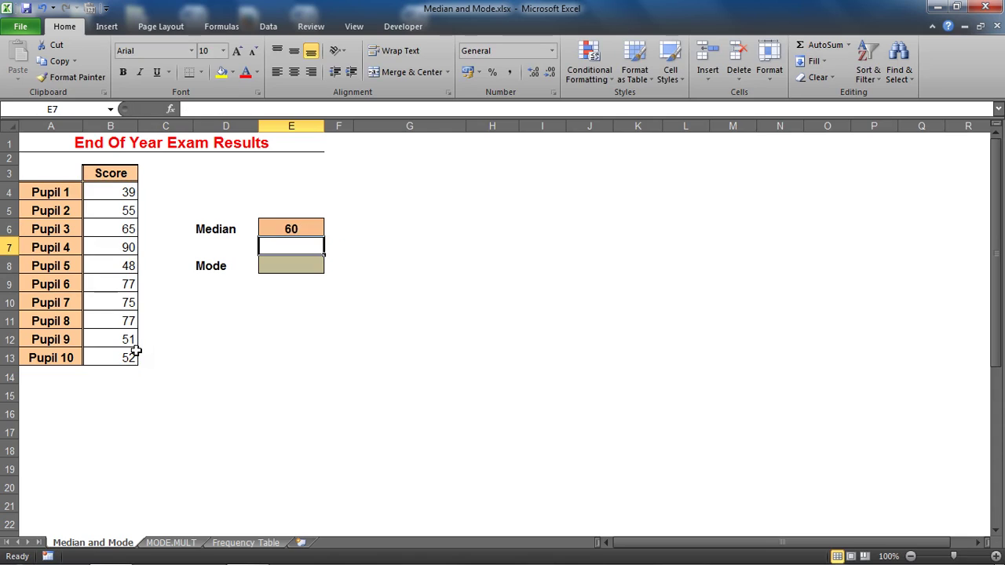
Step: Sort the exam results by the Score column in ascending order
click(289, 225)
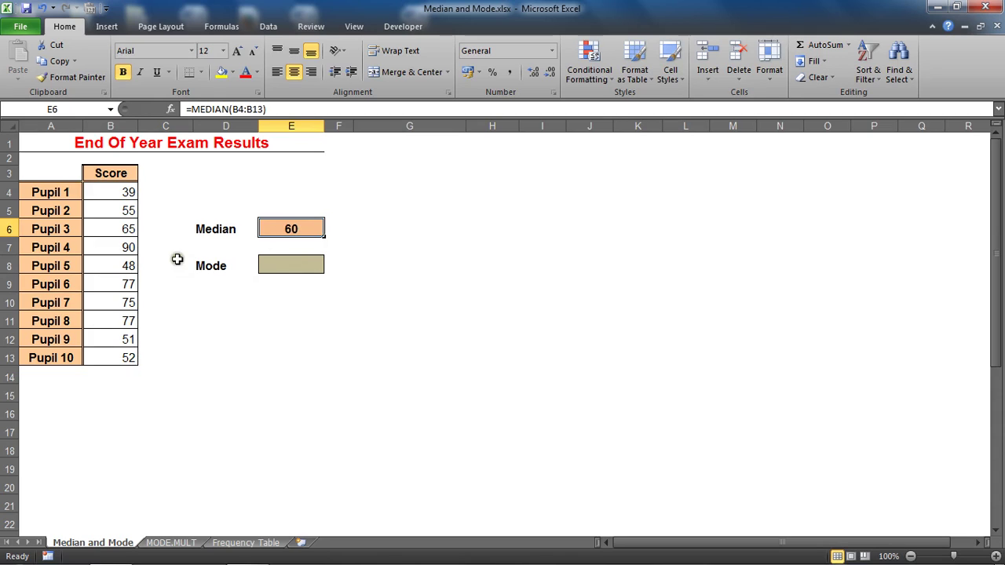
click(125, 248)
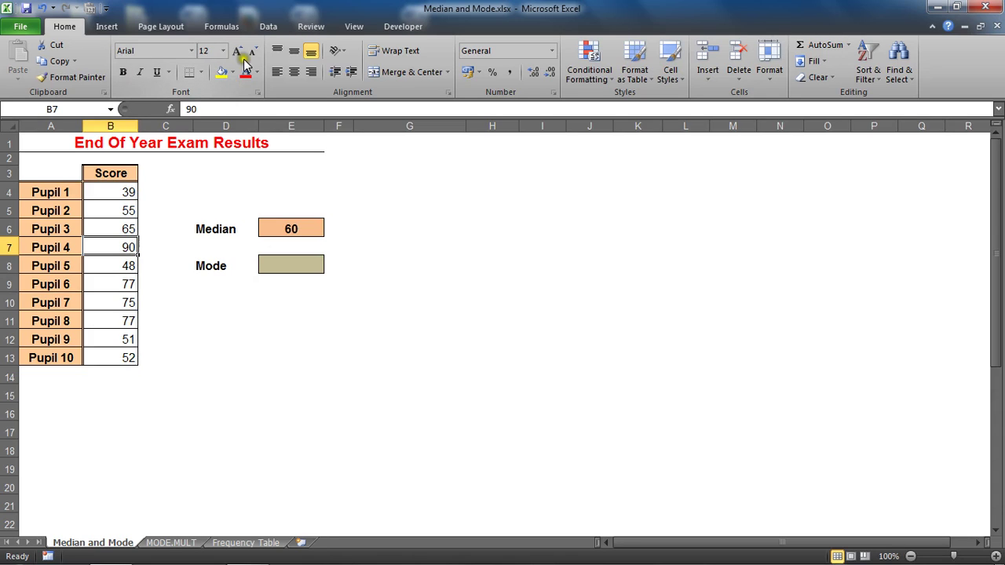
click(268, 26)
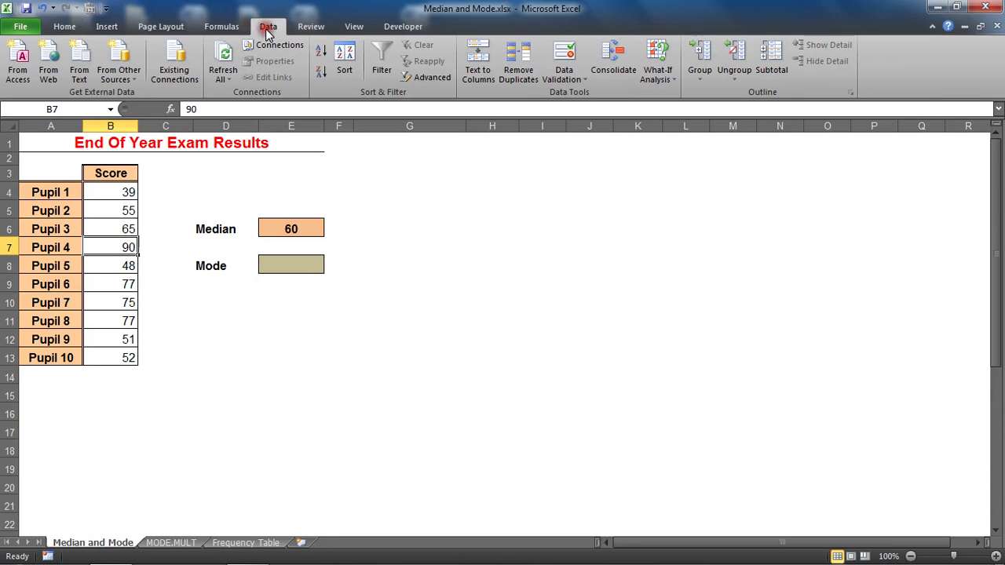
click(321, 53)
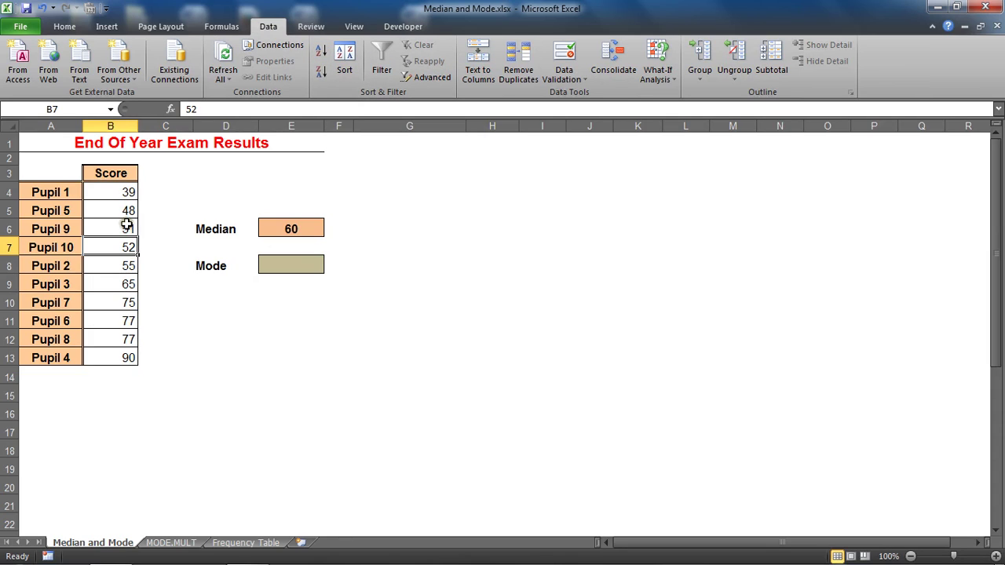
Step: Examine the two middle scores in B8:B9 of the sorted list against the median in E6
drag(117, 262, 120, 281)
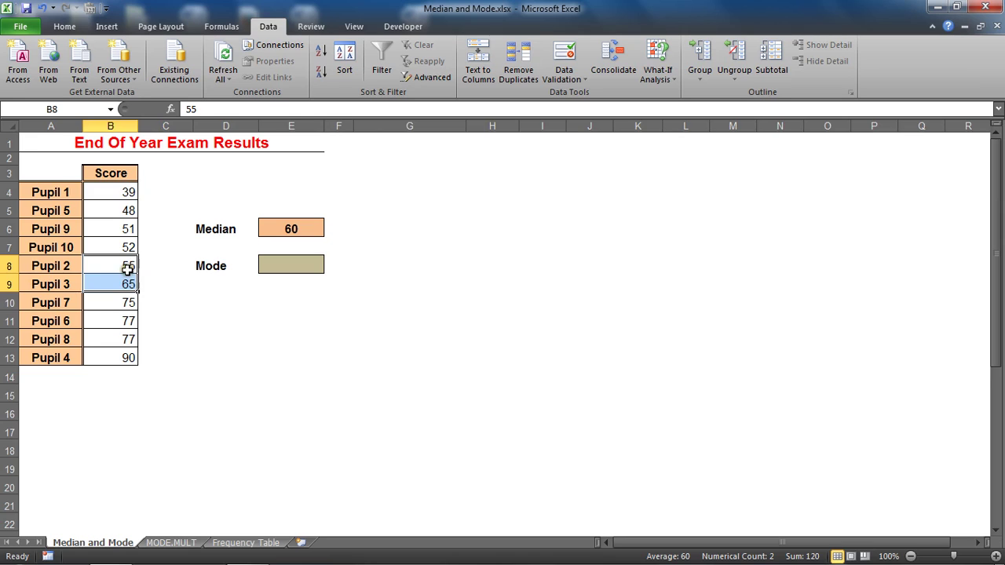
click(127, 267)
drag(127, 268, 128, 283)
click(124, 265)
drag(124, 266, 123, 282)
click(285, 228)
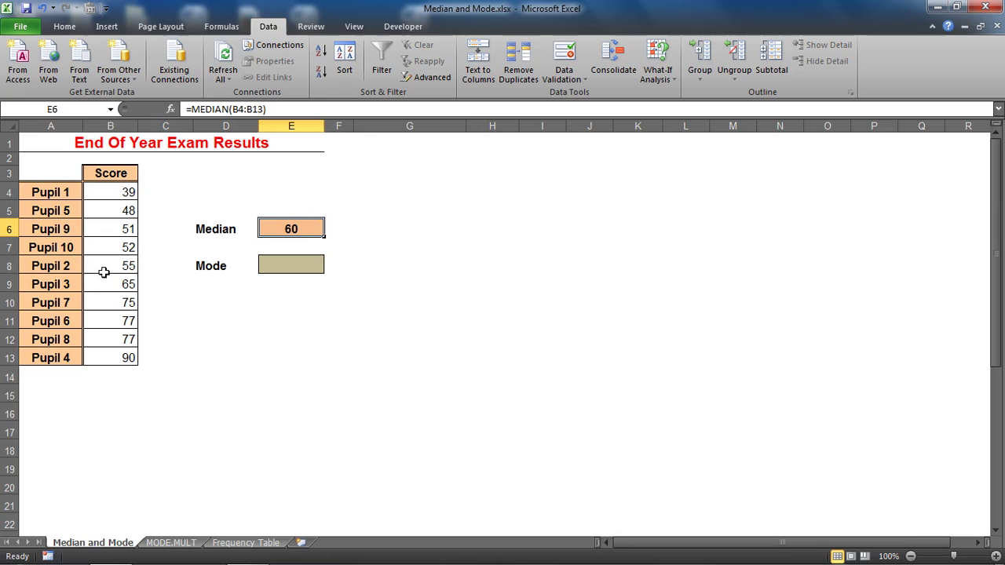
Step: Undo the ascending sort of the exam results
key(ctrl+z)
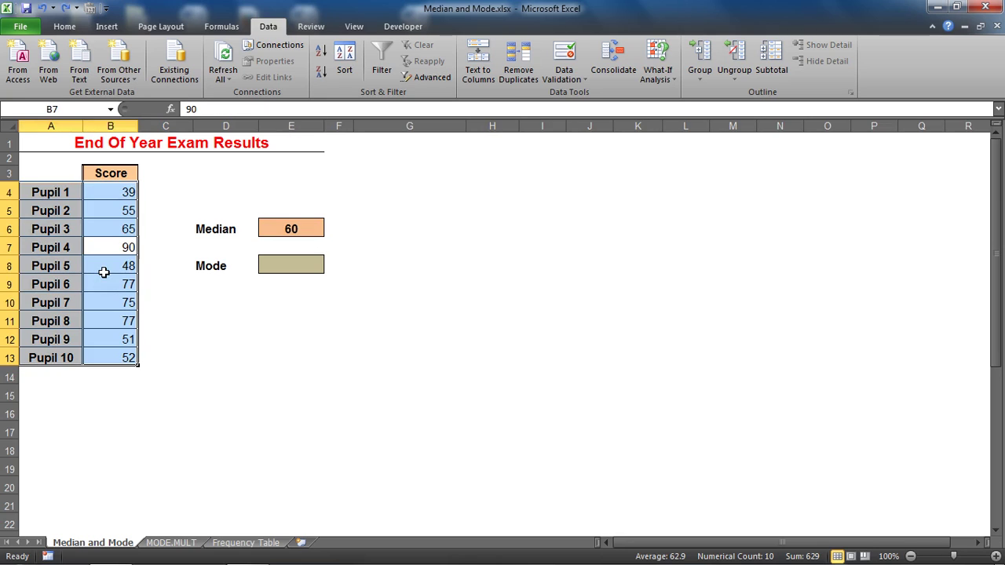
click(103, 272)
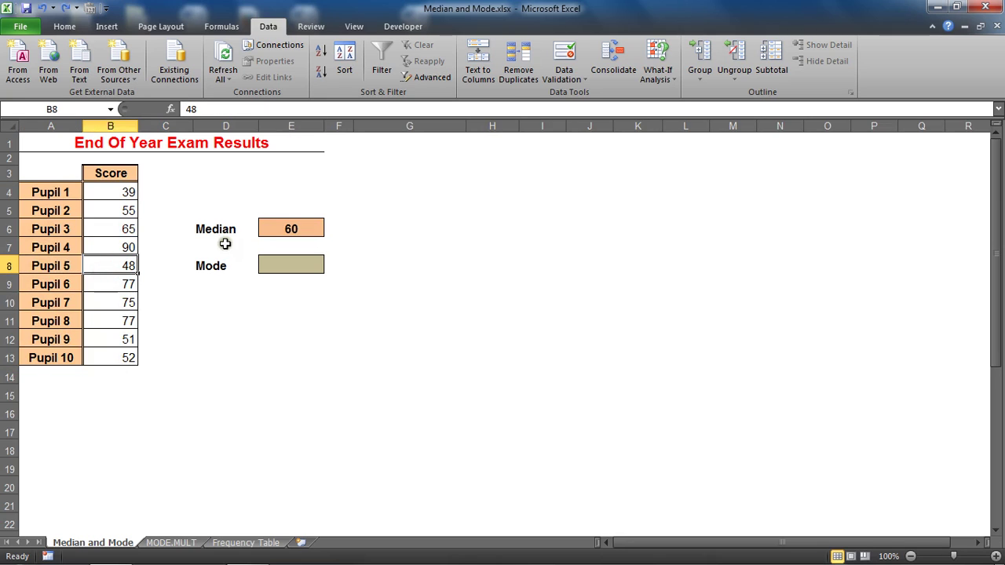
click(267, 233)
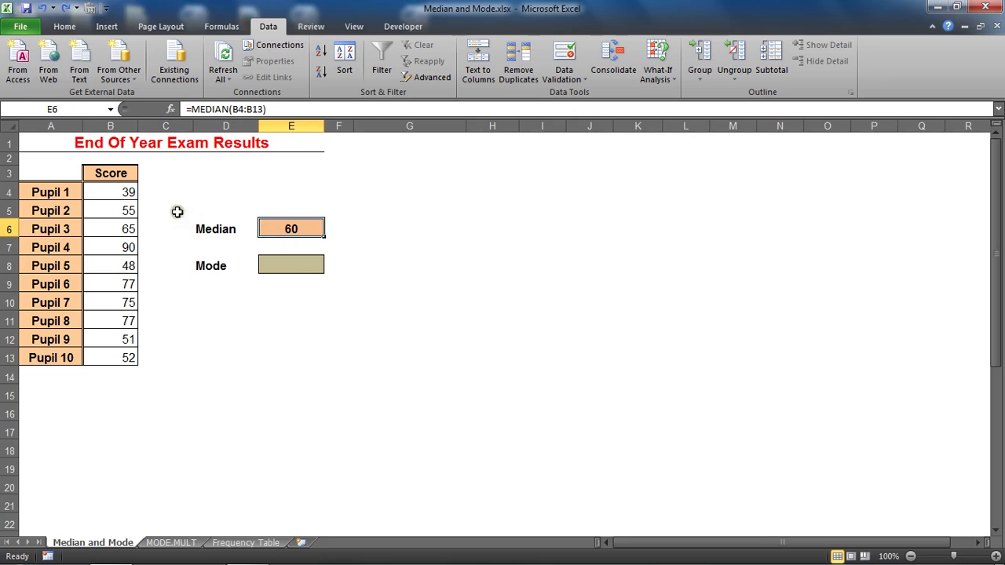
click(110, 195)
drag(109, 195, 97, 302)
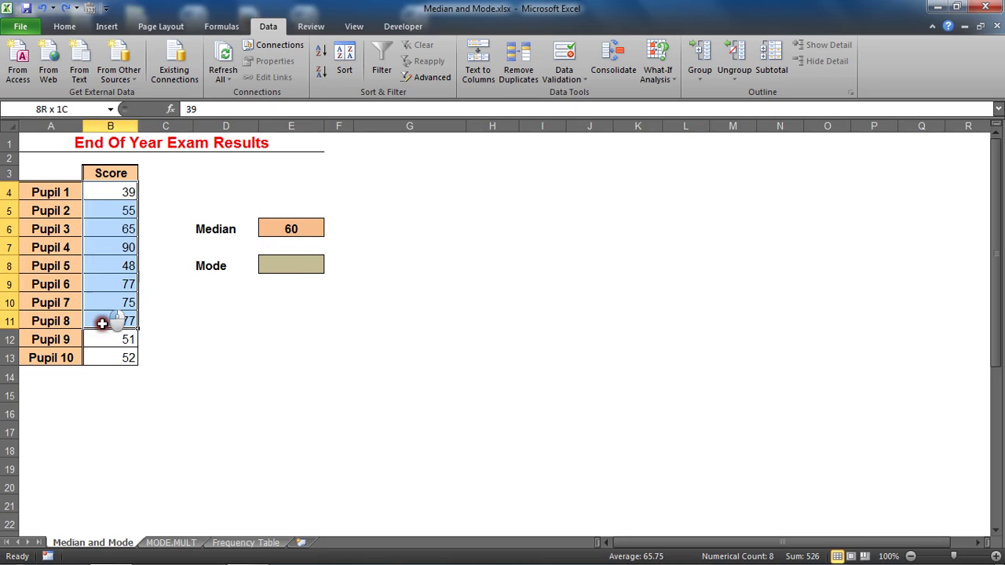
drag(102, 324, 102, 358)
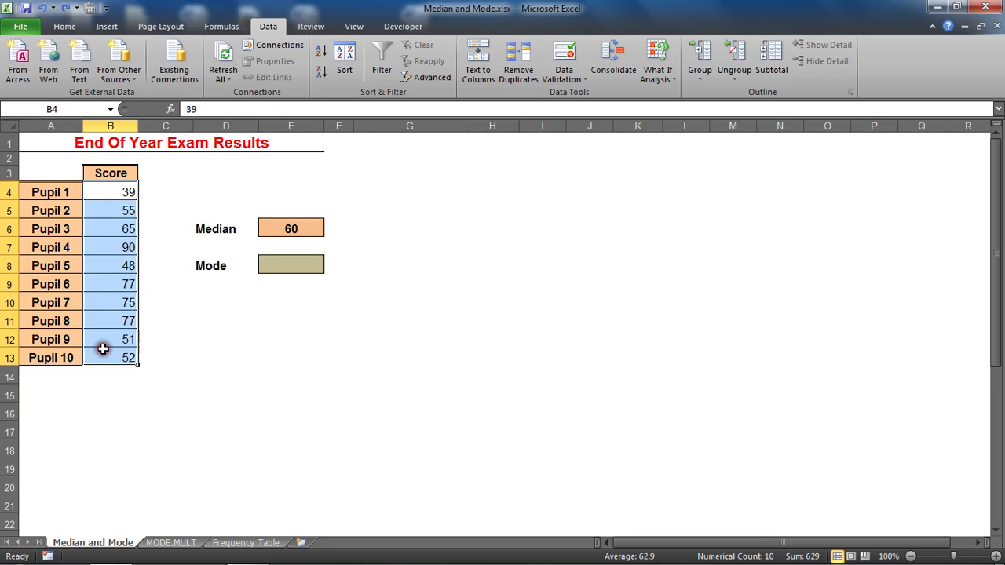
click(255, 271)
click(300, 225)
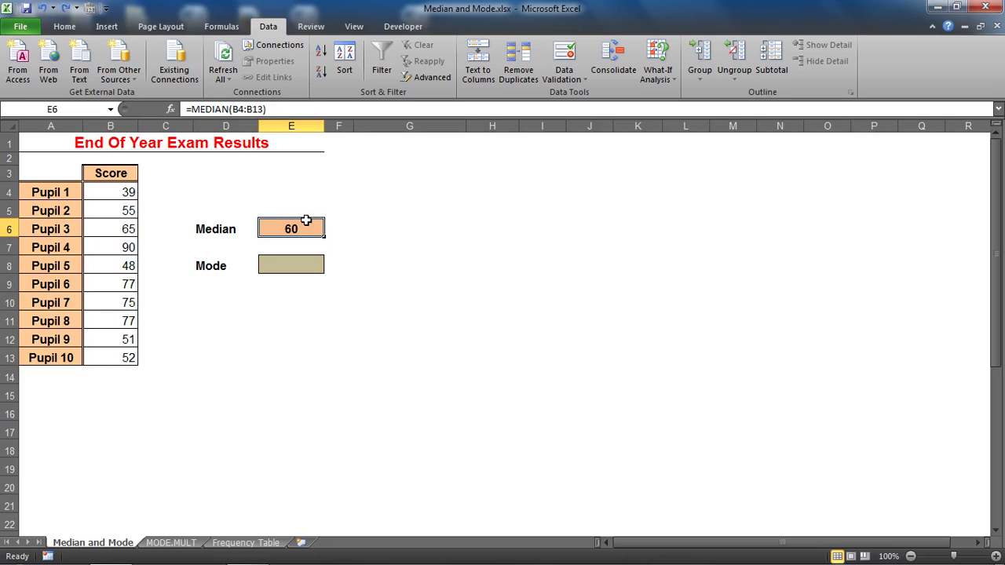
Step: Examine the scores in B4:B13 for repeated values, comparing those of Pupil 6, Pupil 7 and Pupil 8
click(300, 264)
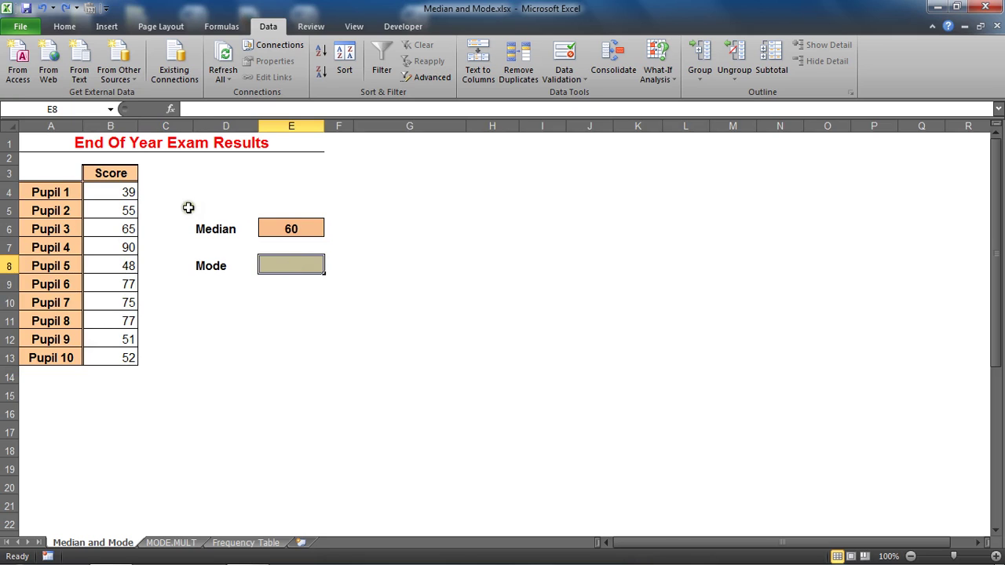
drag(119, 193, 134, 357)
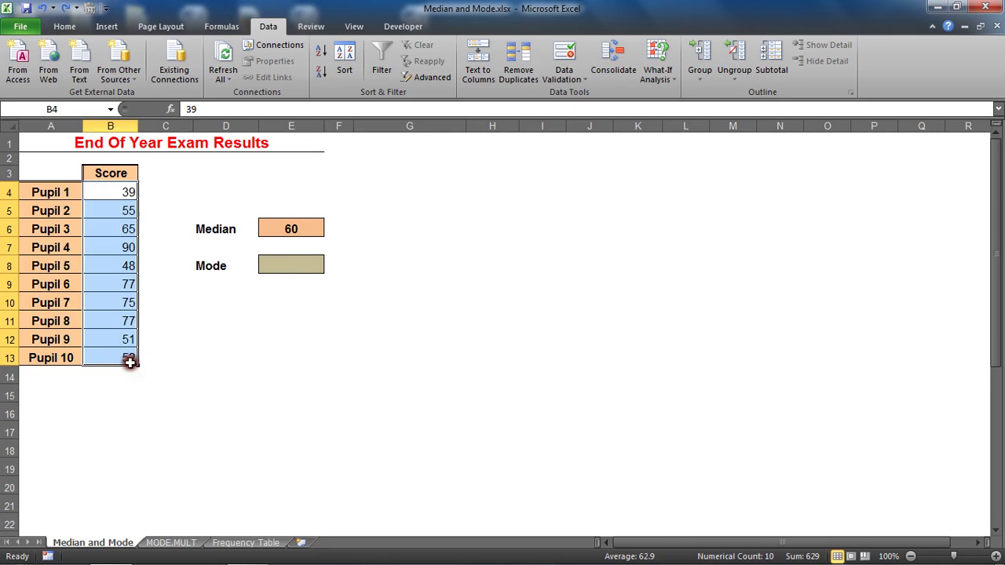
click(116, 286)
click(112, 323)
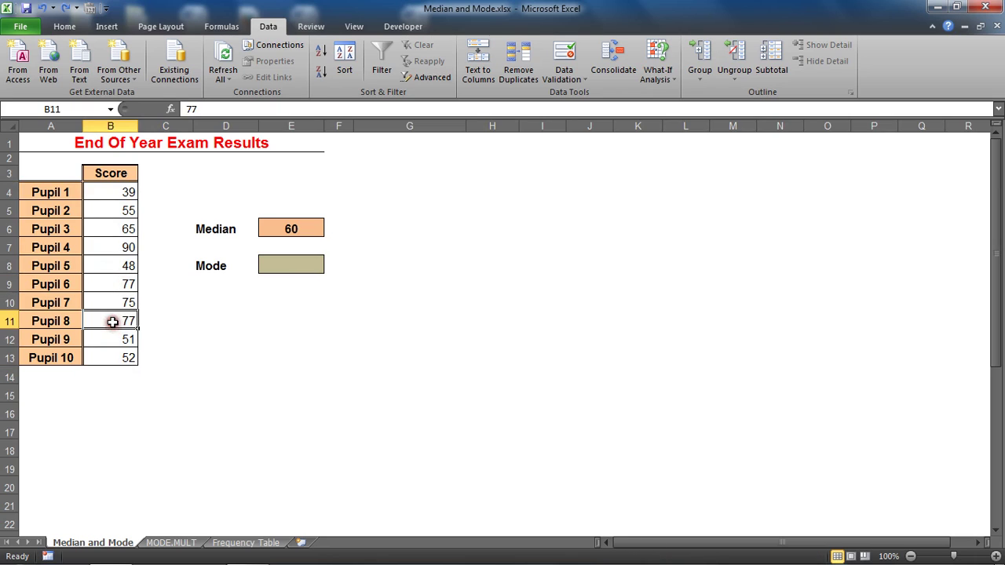
click(128, 284)
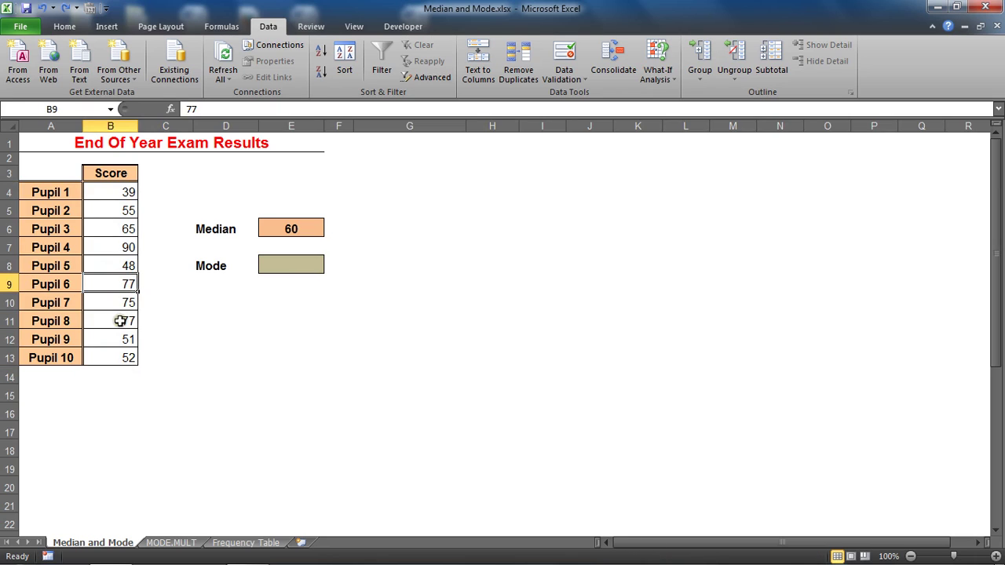
click(122, 318)
click(126, 283)
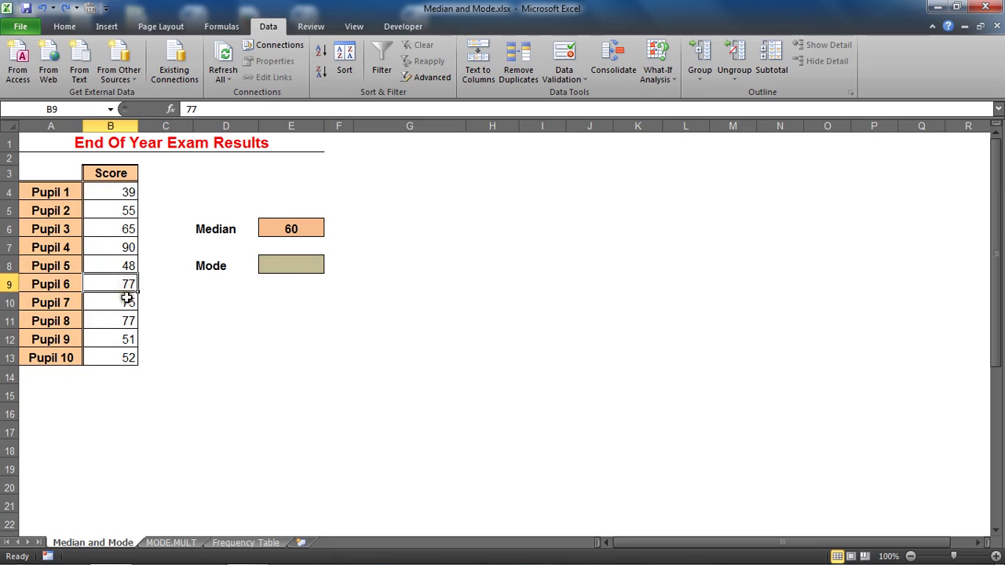
click(128, 302)
Step: Calculate the mode of the pupil scores in cell E8 with =MODE(B4:B13)
click(302, 259)
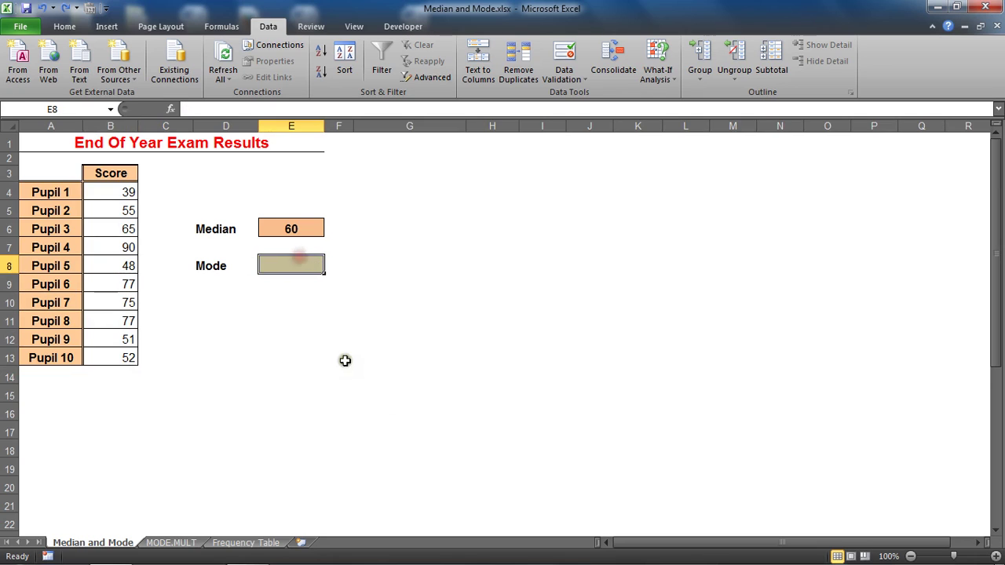
text(=mode)
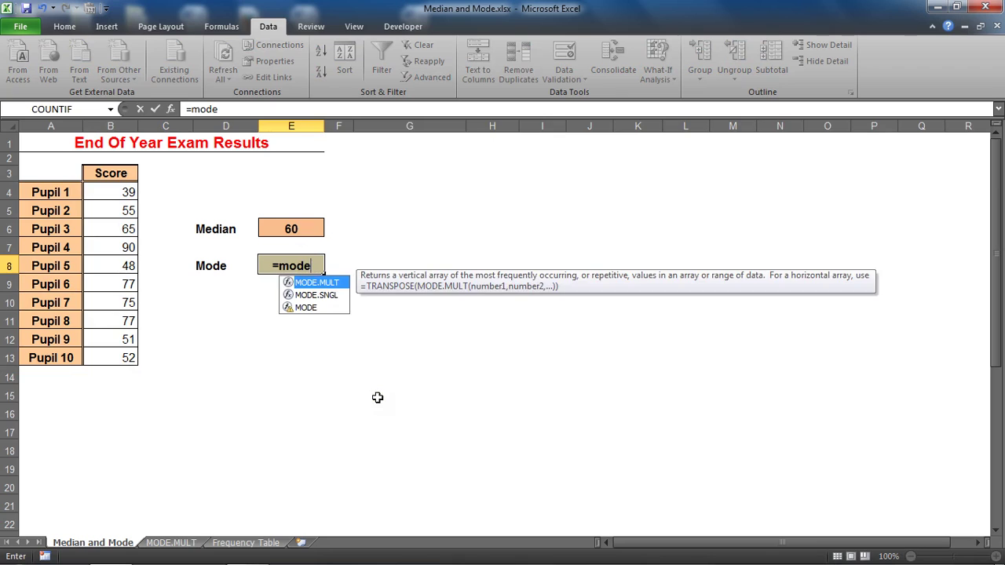
text(()
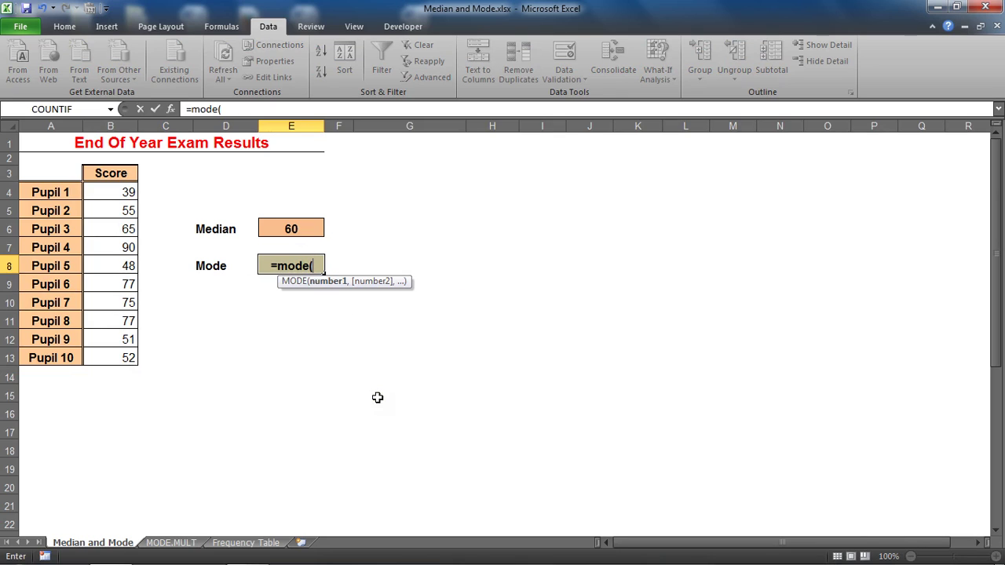
drag(106, 193, 104, 350)
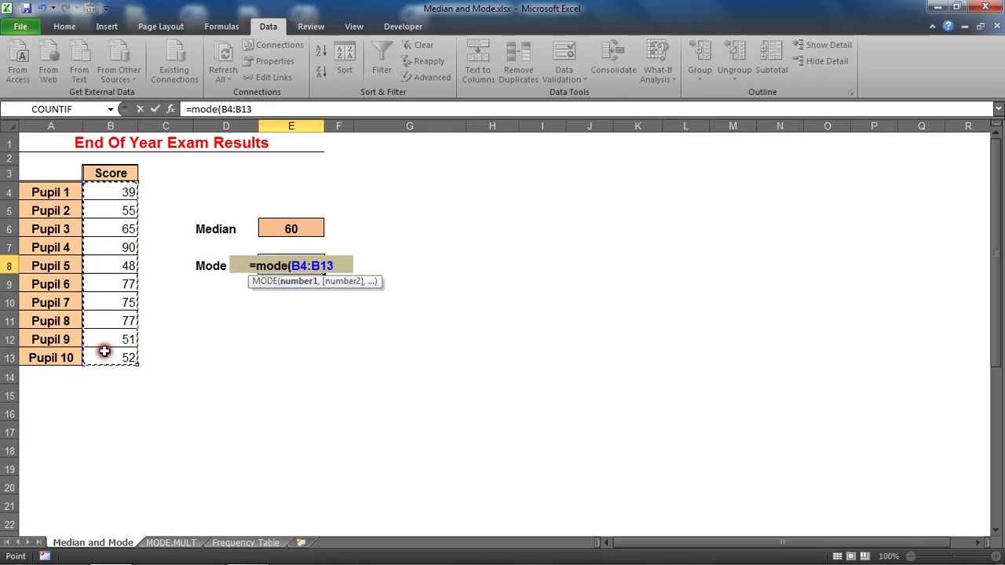
text())
key(Return)
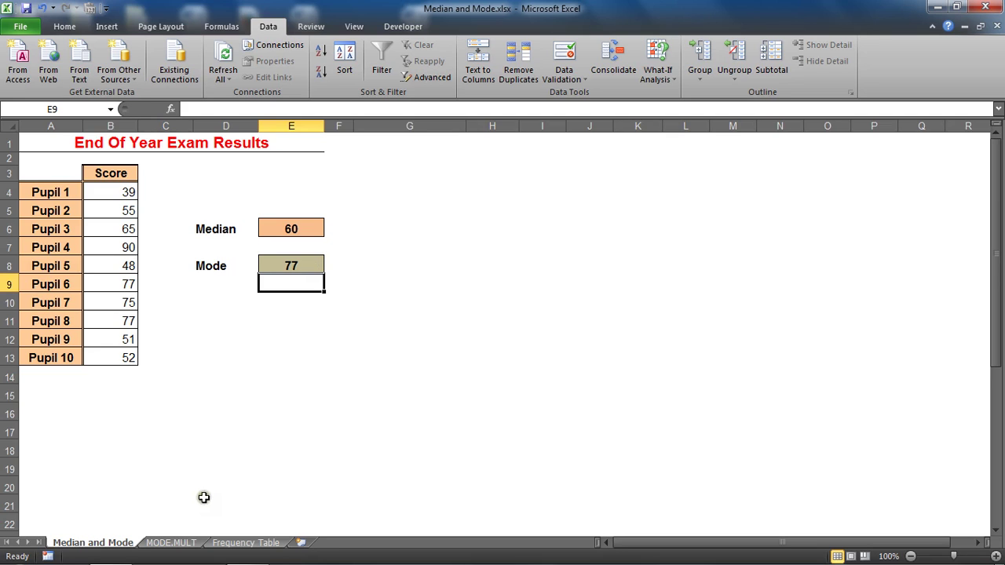
Step: Switch to the MODE.MULT worksheet
click(170, 542)
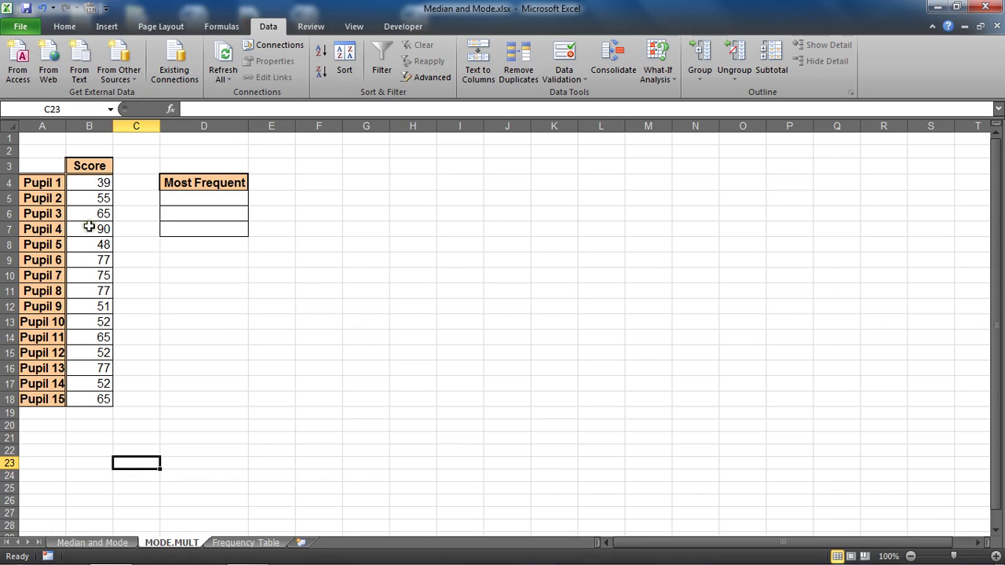
Step: Examine the scores in B4:B18 for repeated values, comparing the pupils who share the same score
click(92, 260)
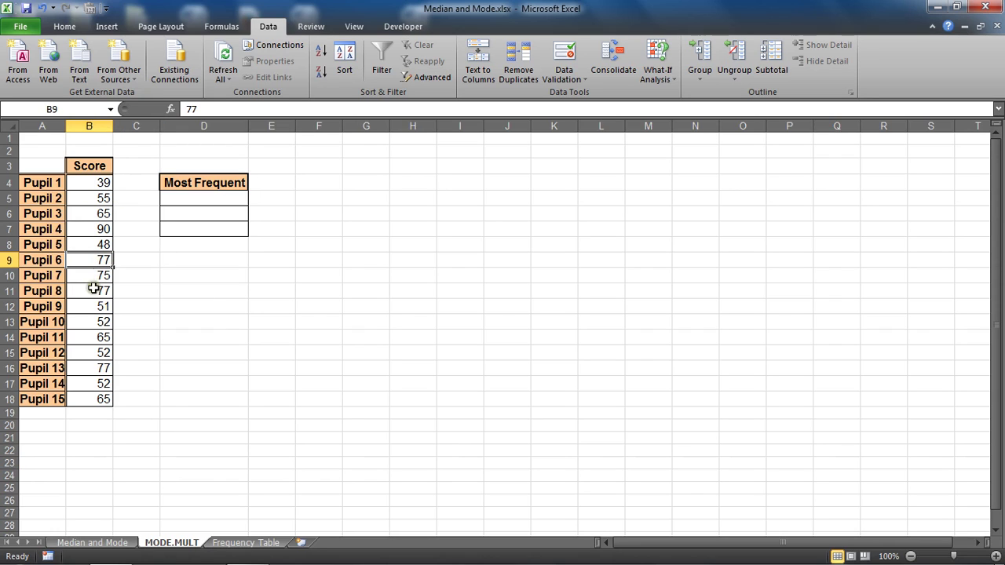
click(92, 288)
click(94, 371)
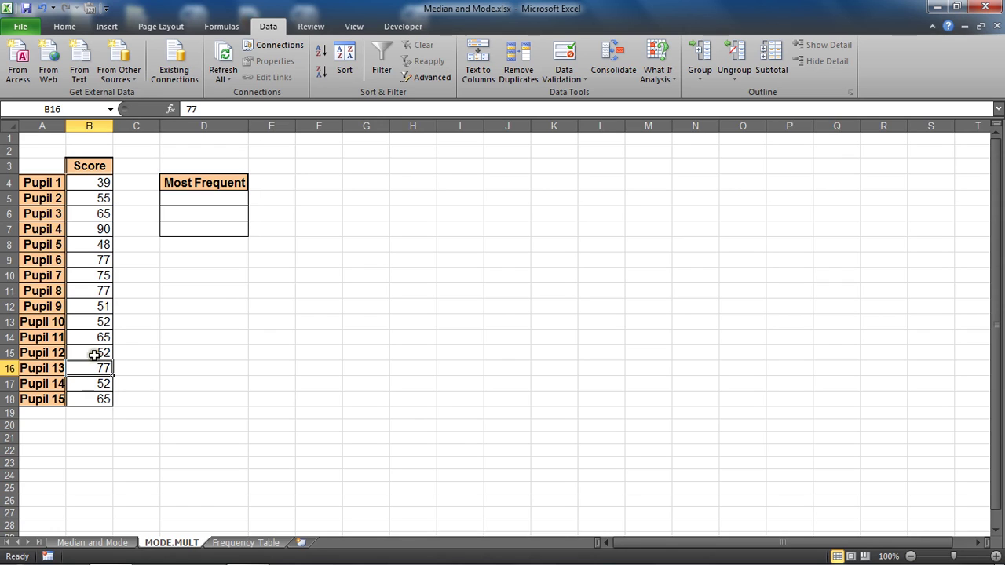
click(97, 213)
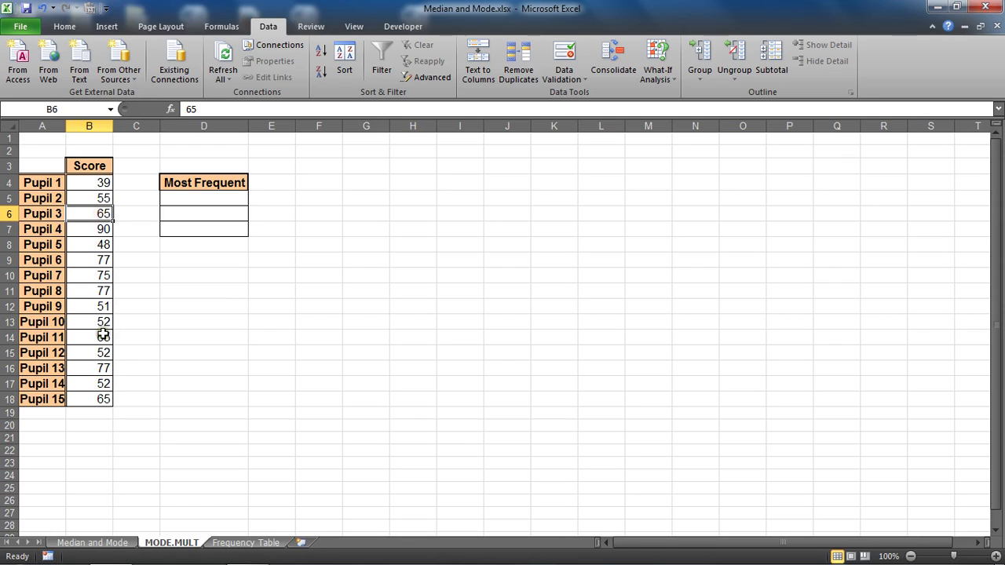
click(103, 336)
click(95, 401)
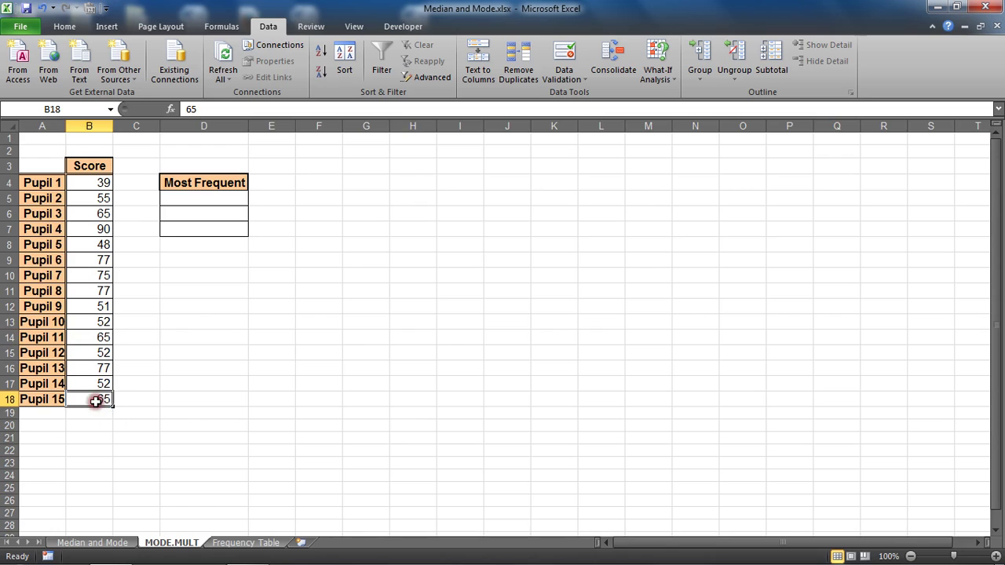
click(95, 386)
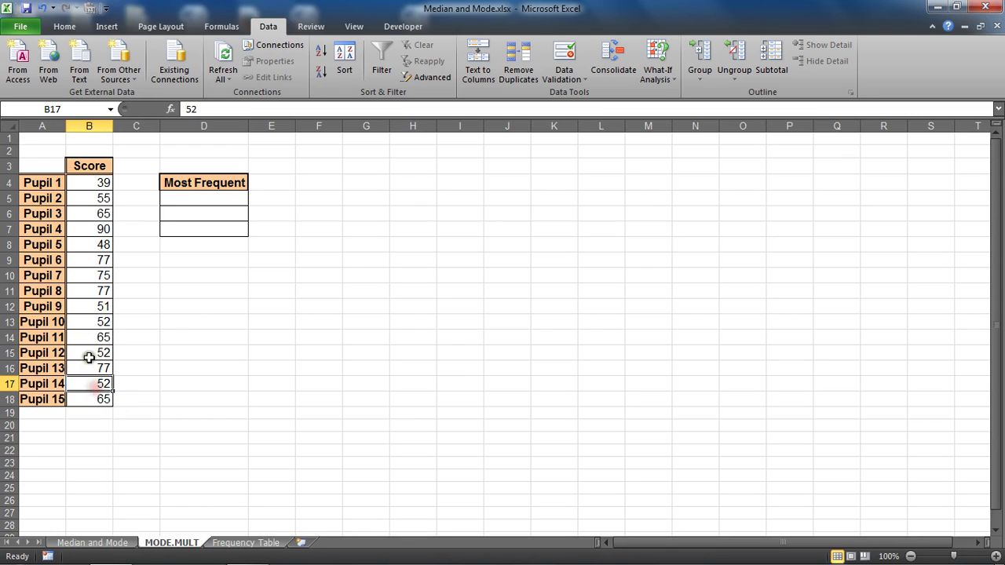
click(87, 354)
click(90, 327)
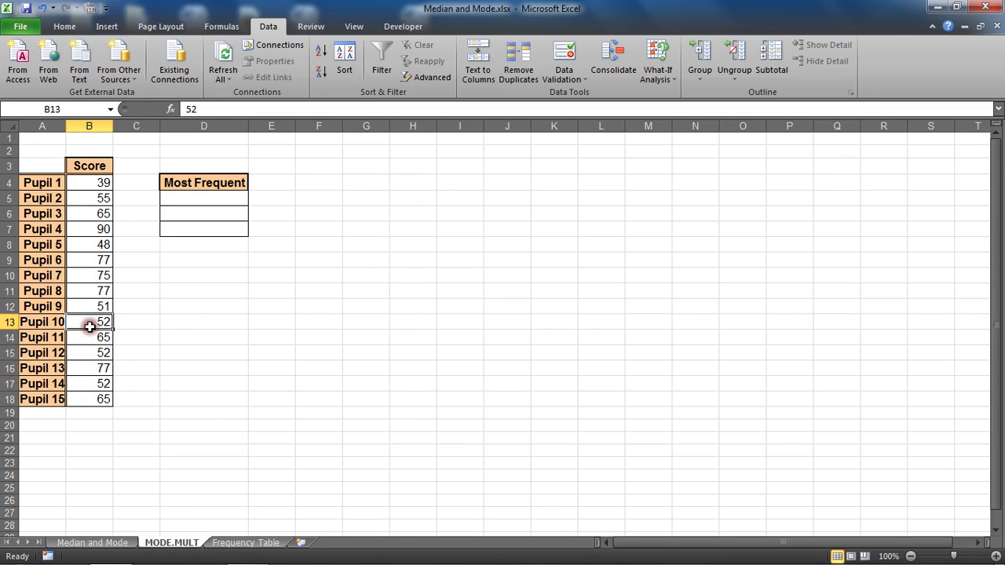
Step: Calculate the most frequent scores in D5:D7 with the array formula =MODE.MULT(B4:B18) and review the filled cells
click(220, 201)
drag(220, 201, 221, 225)
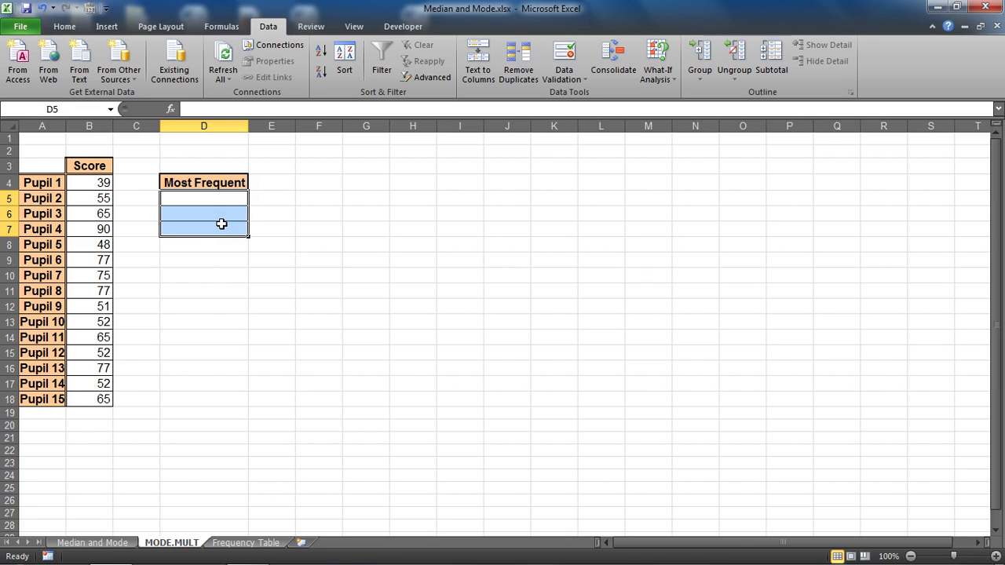
text(=)
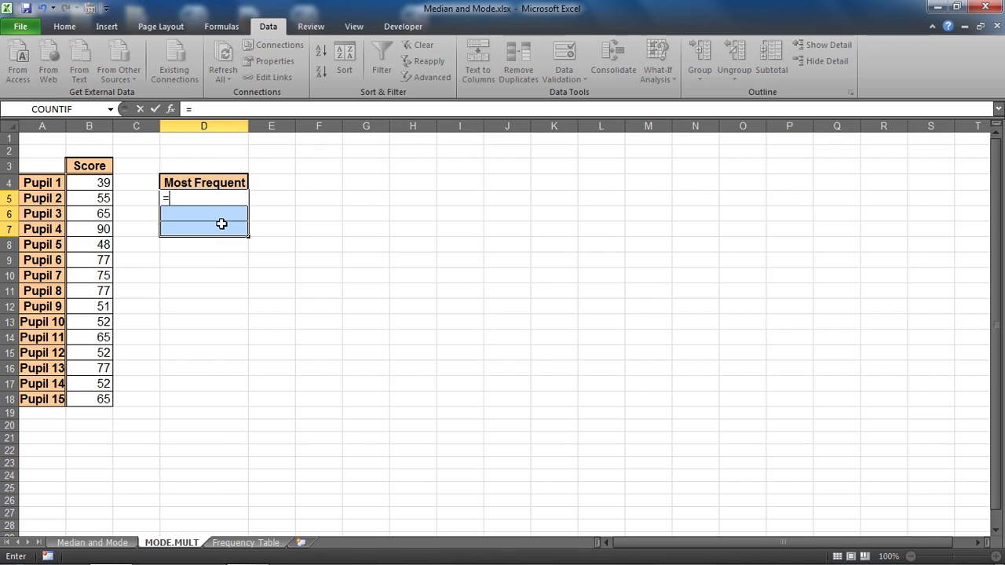
text(mo)
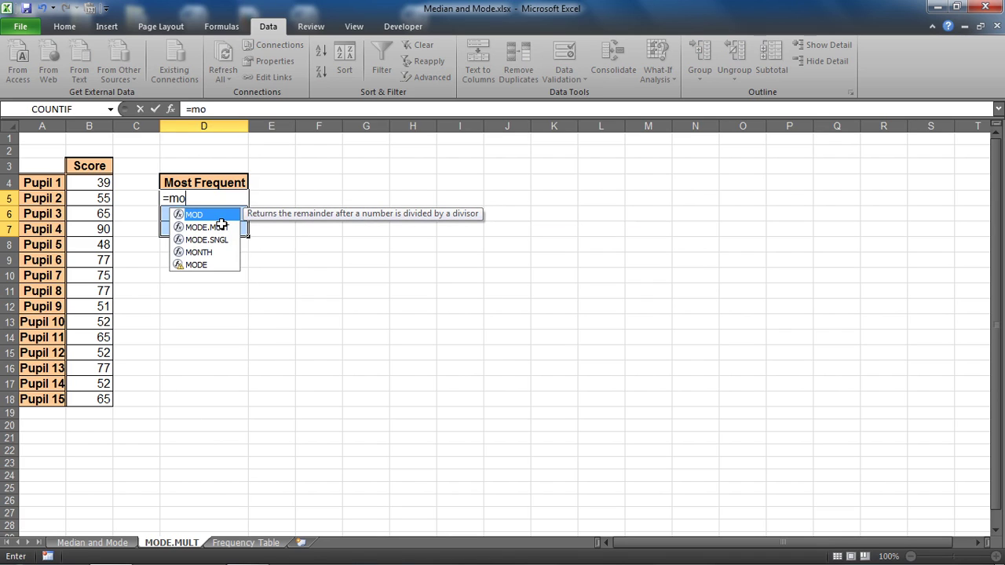
key(Down)
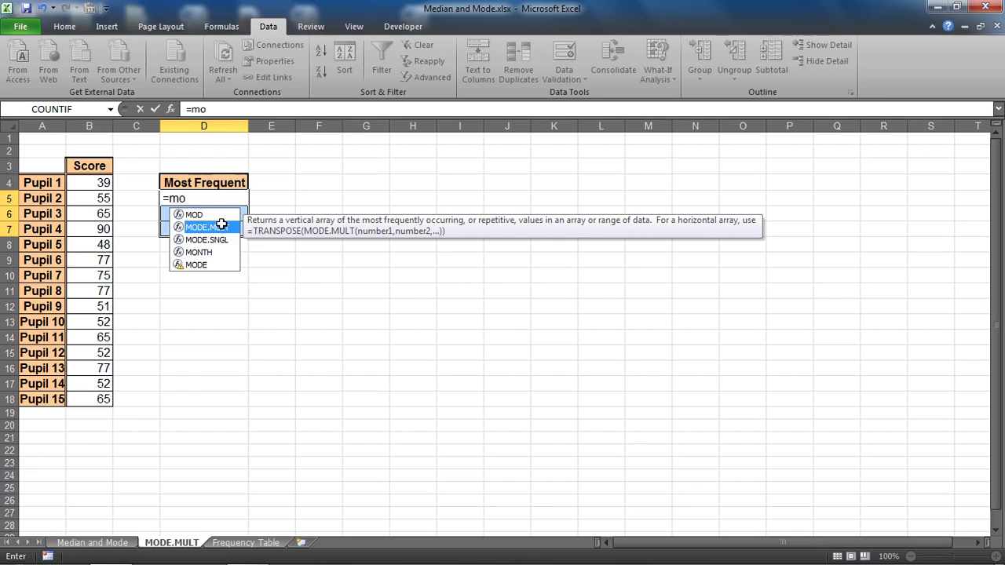
double_click(222, 224)
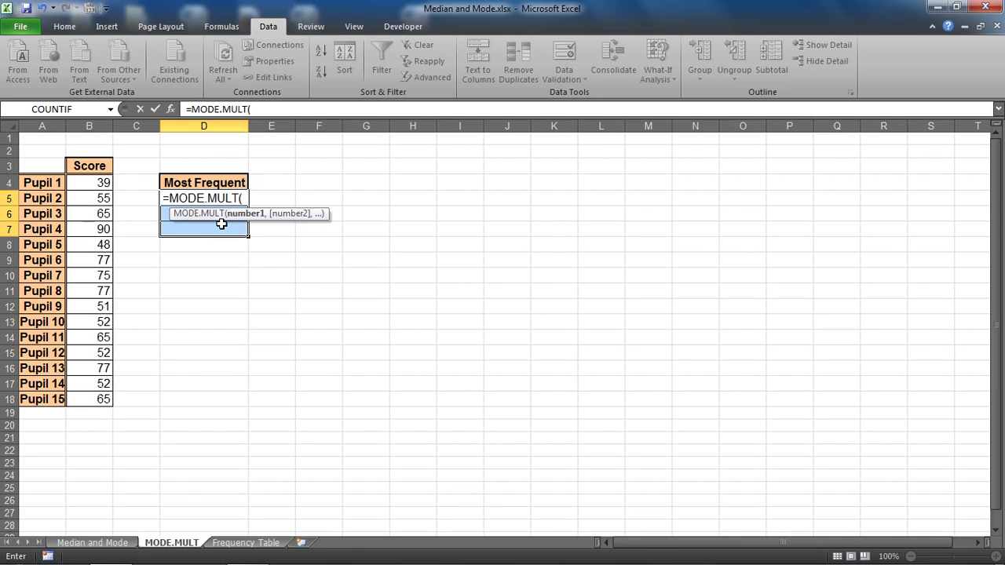
drag(96, 183, 102, 398)
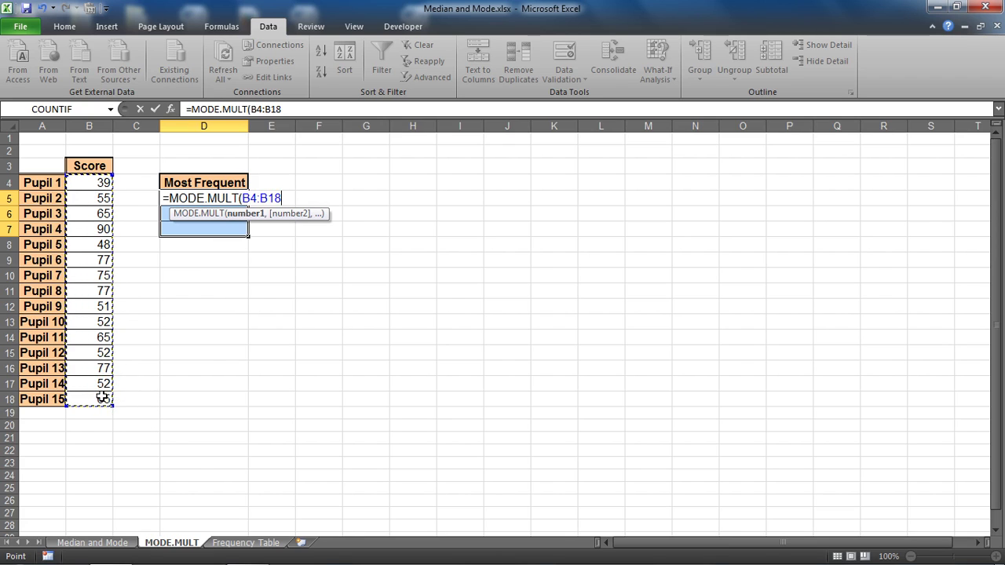
text())
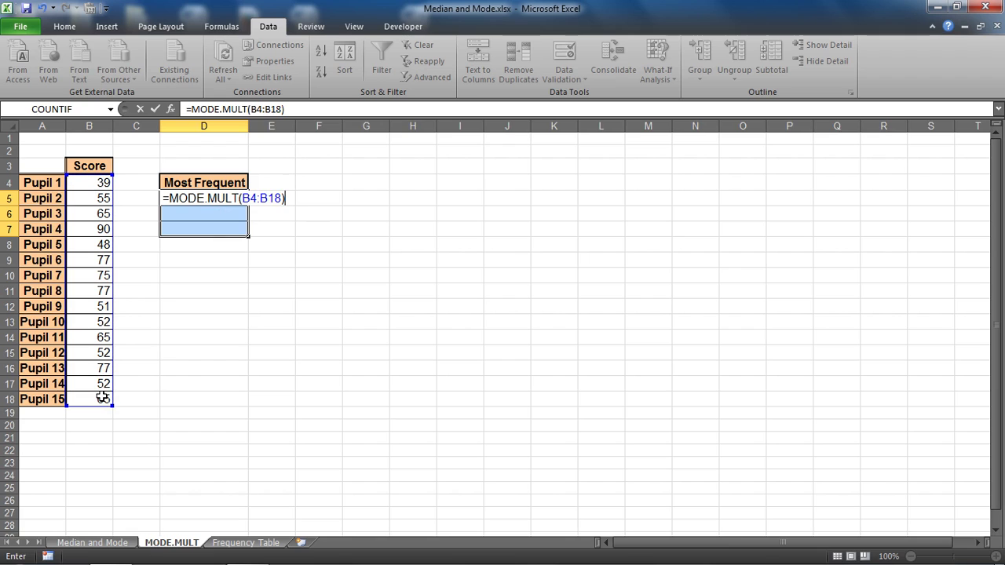
key(ctrl+shift+Return)
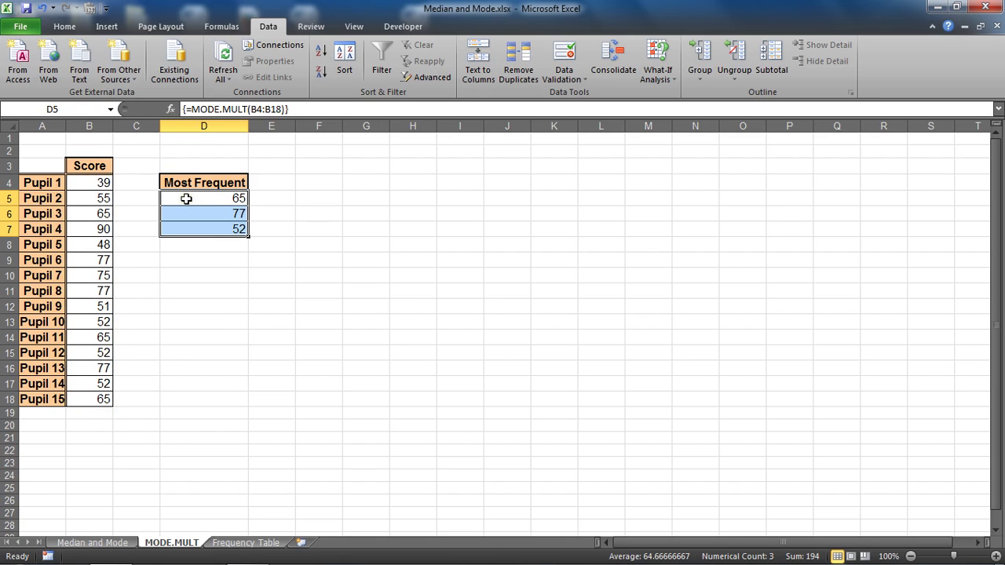
drag(186, 199, 188, 228)
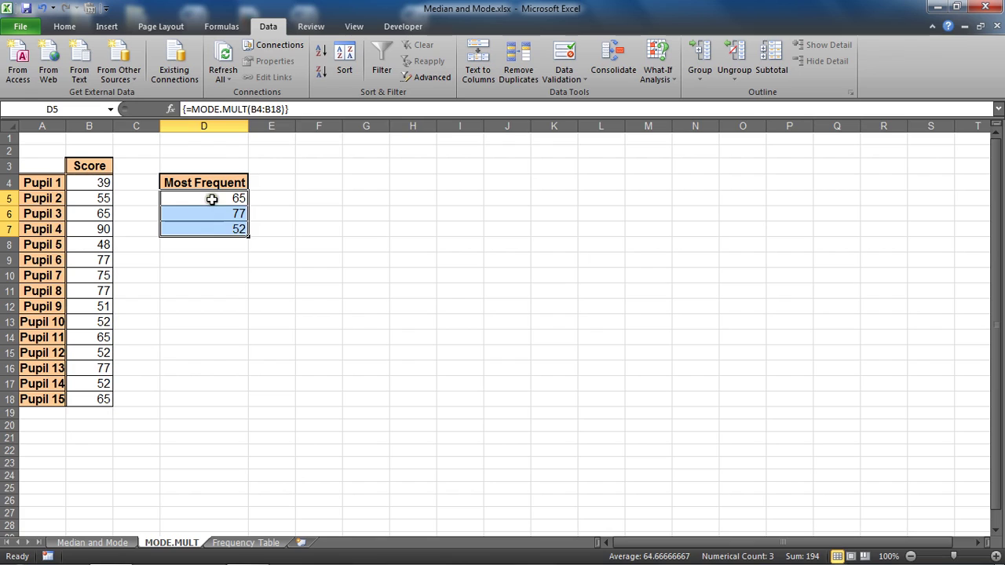
click(202, 197)
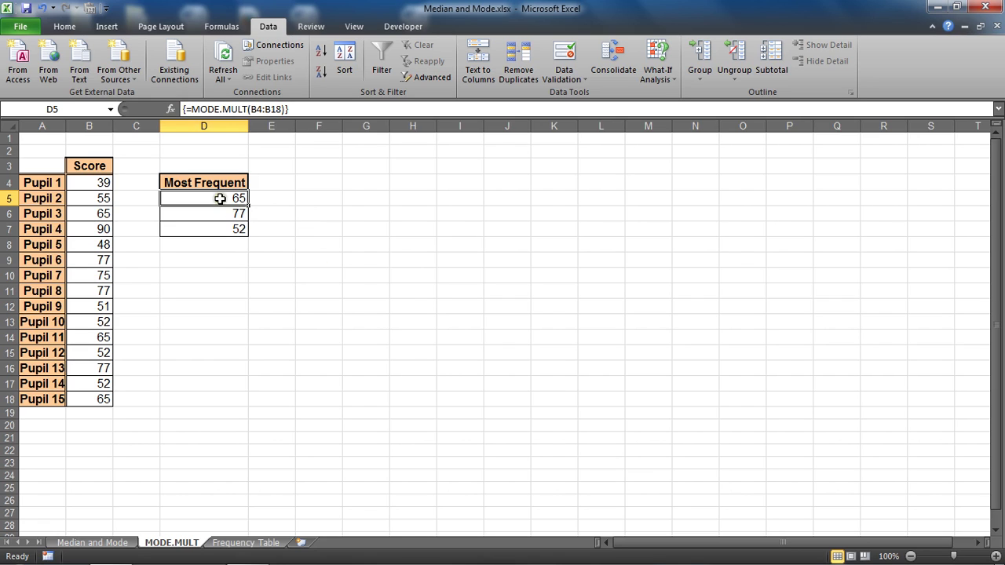
drag(220, 198, 219, 228)
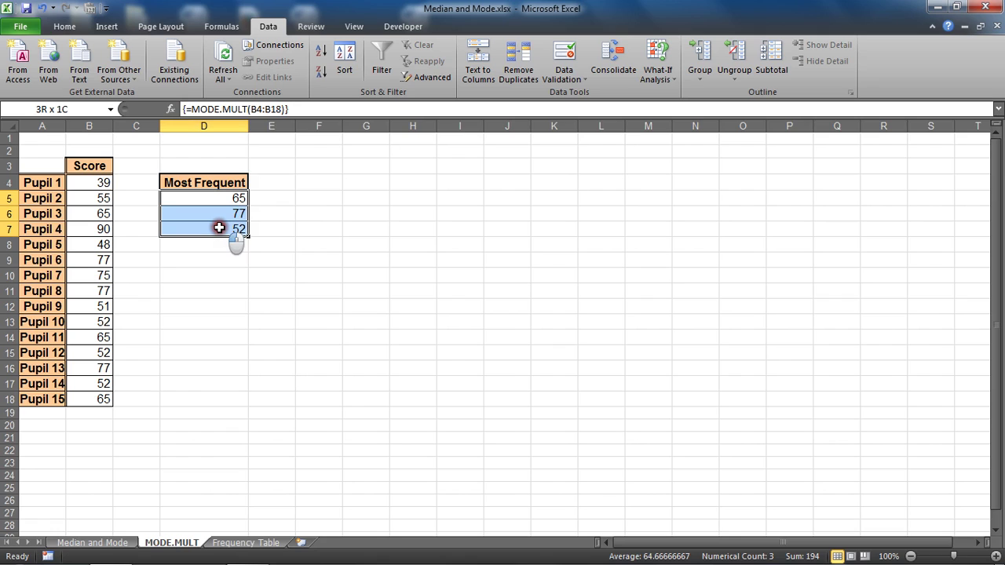
click(318, 263)
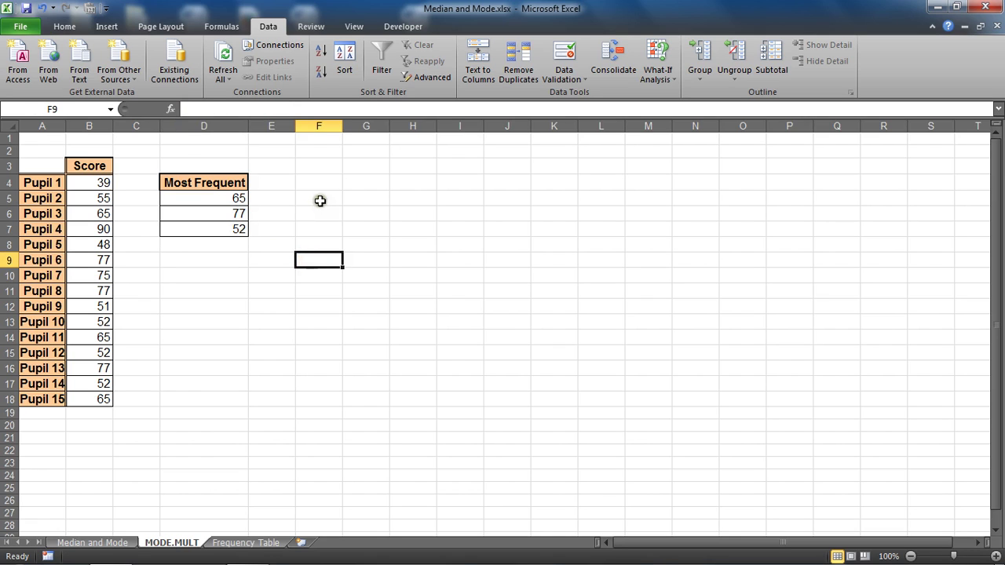
Step: Enter =MODE.MULT(B4:B18) as an array formula across the larger range F5:F11
drag(320, 201, 312, 294)
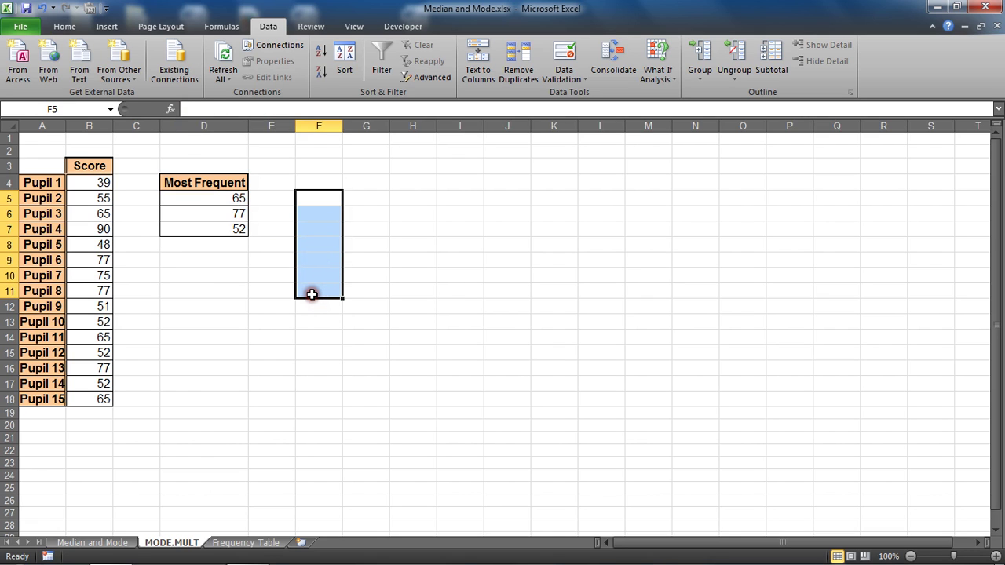
text(=mod)
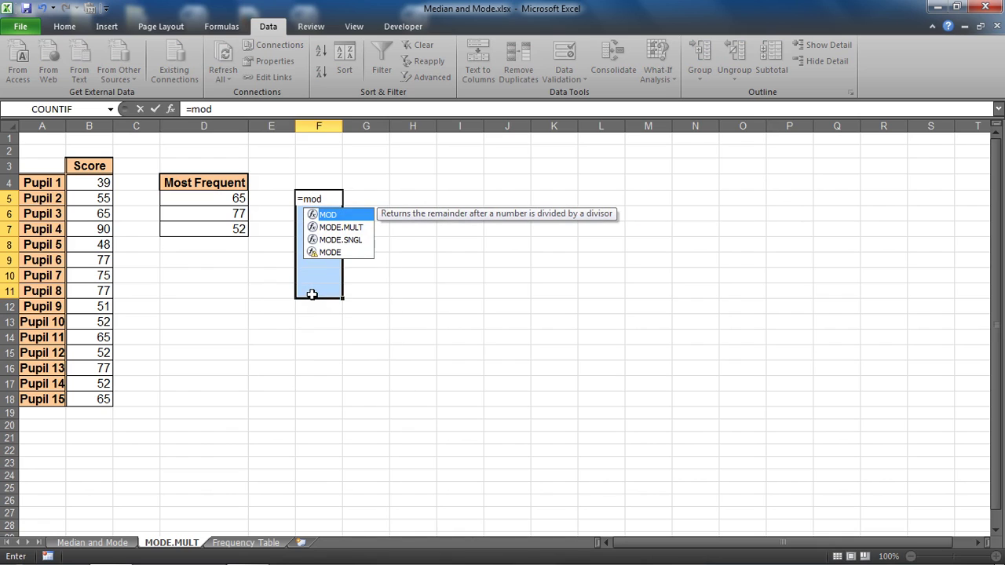
key(Down)
key(Tab)
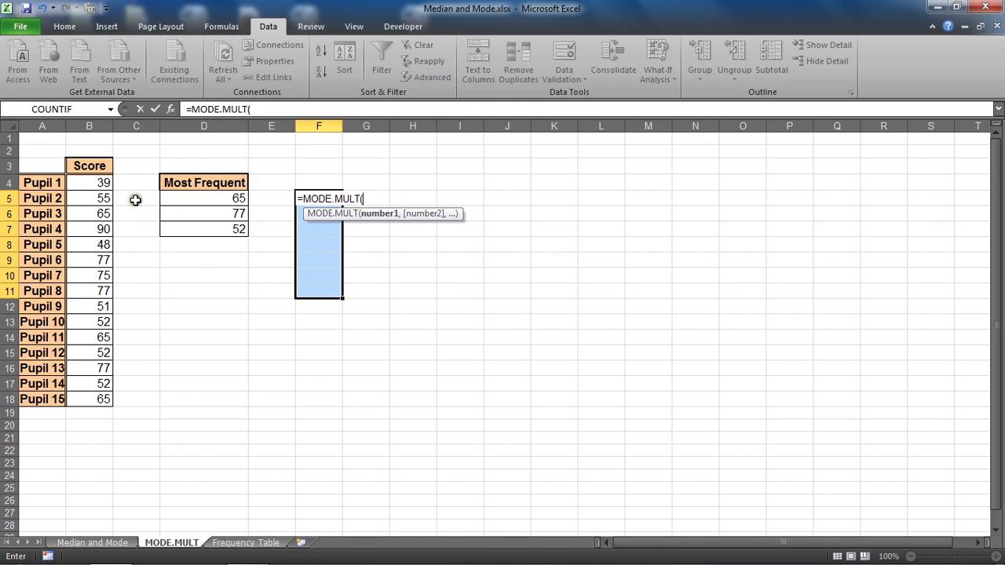
drag(108, 188, 109, 399)
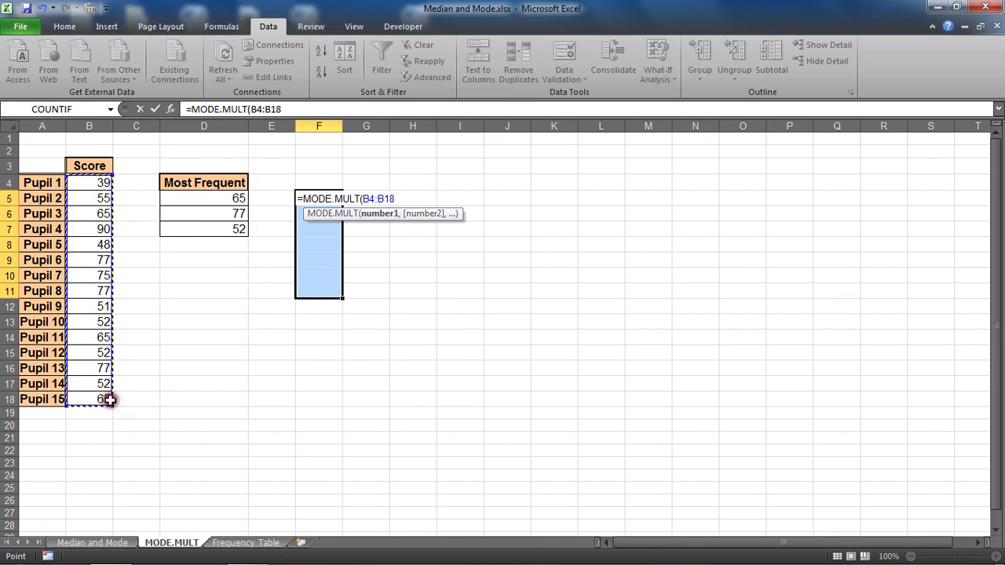
text())
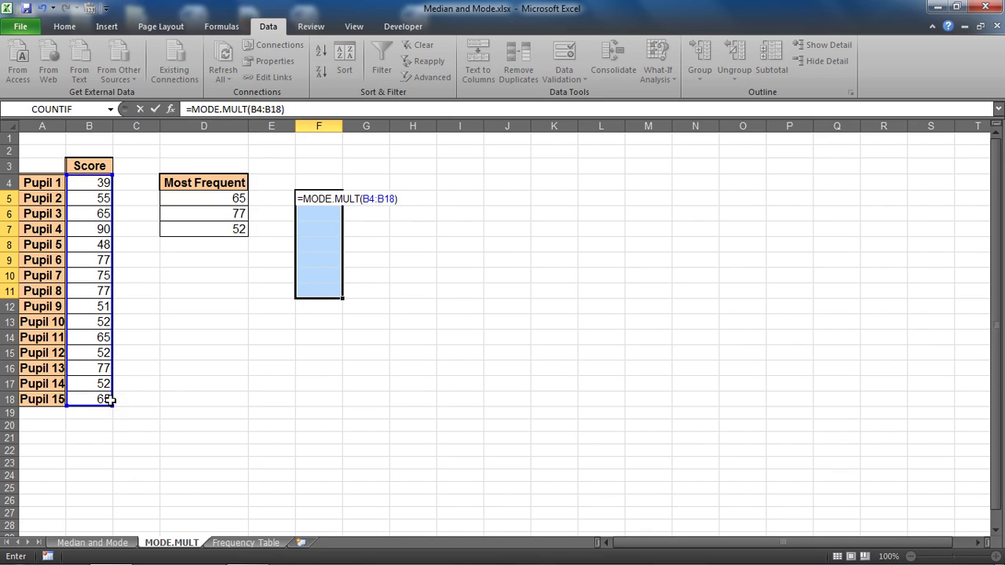
key(ctrl+shift+Return)
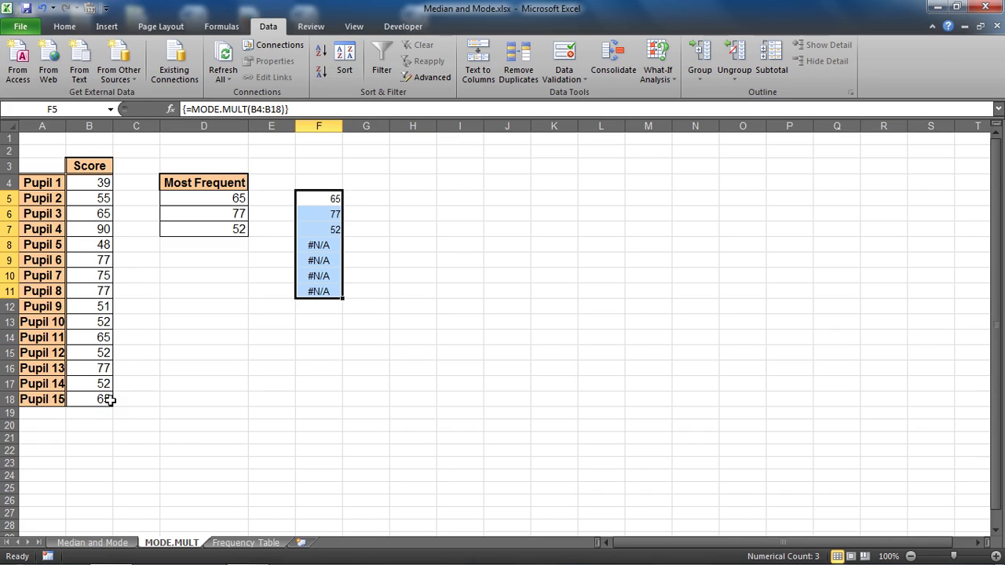
click(460, 238)
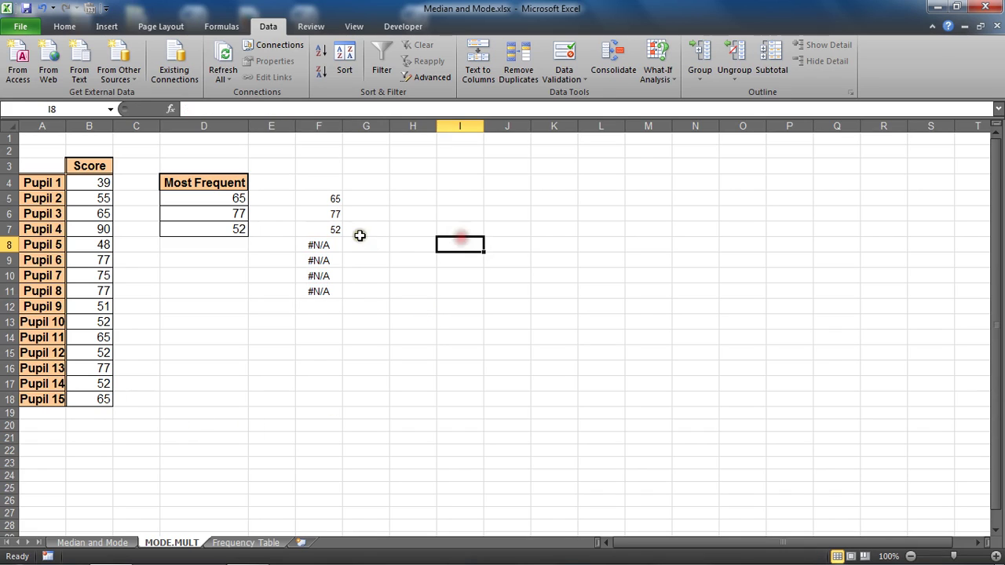
Step: Try to delete only the #N/A cells F8:F11 from the array
drag(328, 254, 328, 291)
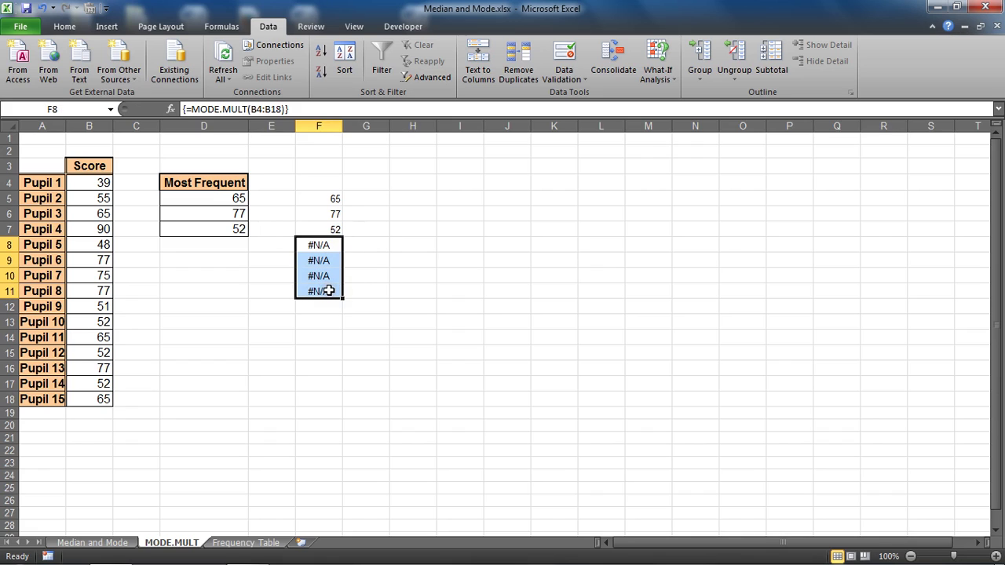
key(Delete)
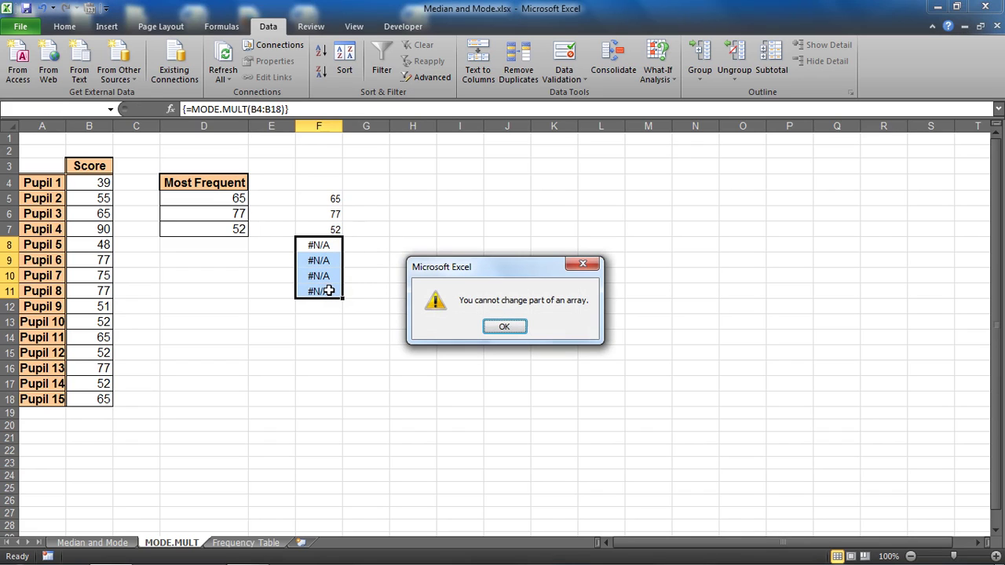
click(504, 327)
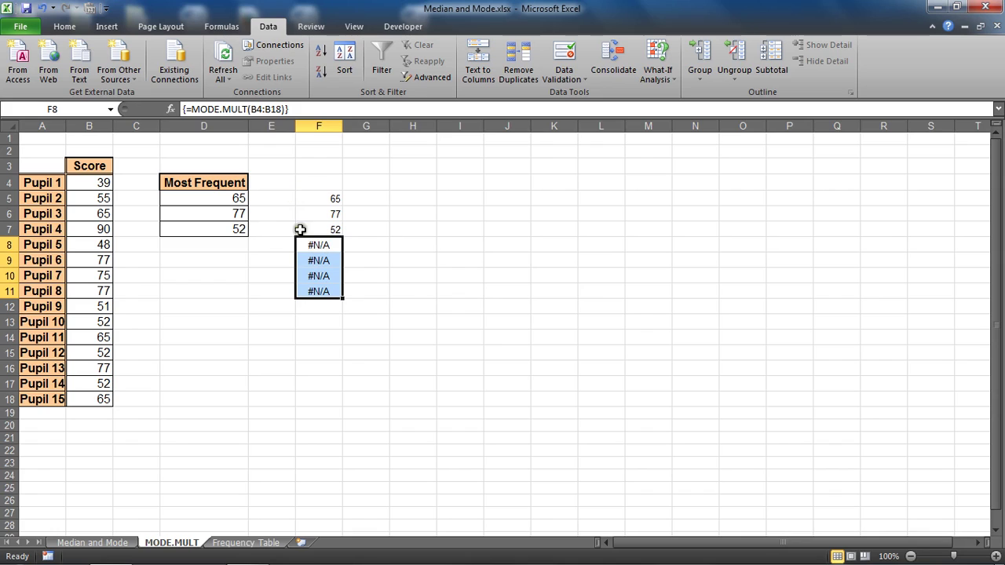
Step: Compare the MODE.MULT array in D5:D7 with the longer one in F5:F11
click(339, 248)
click(329, 261)
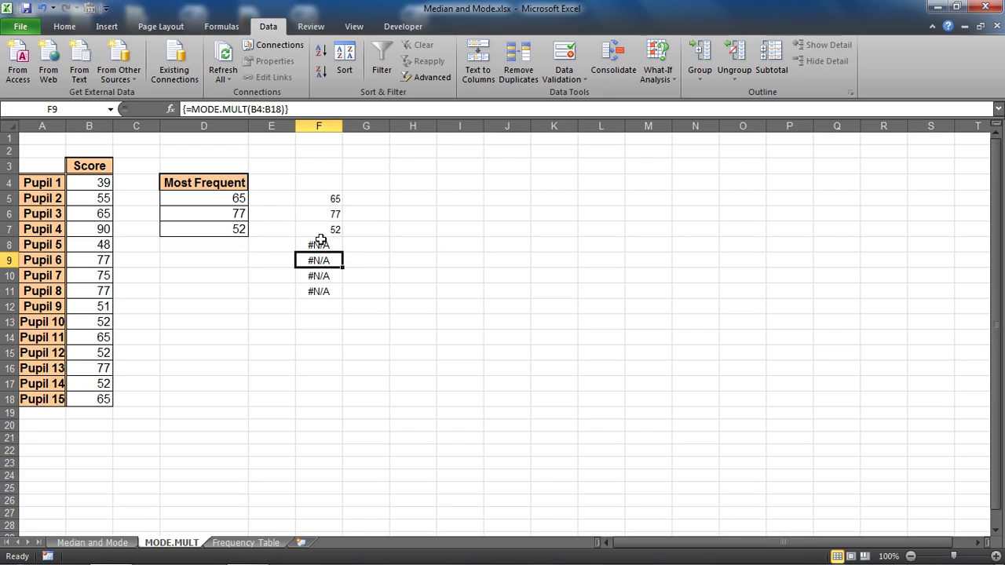
click(219, 200)
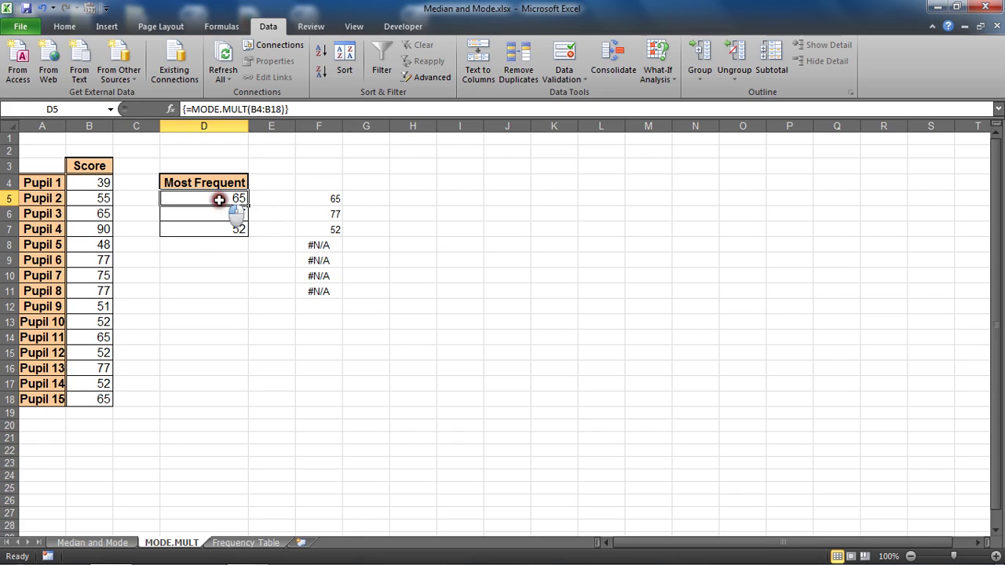
drag(219, 199, 215, 227)
click(363, 240)
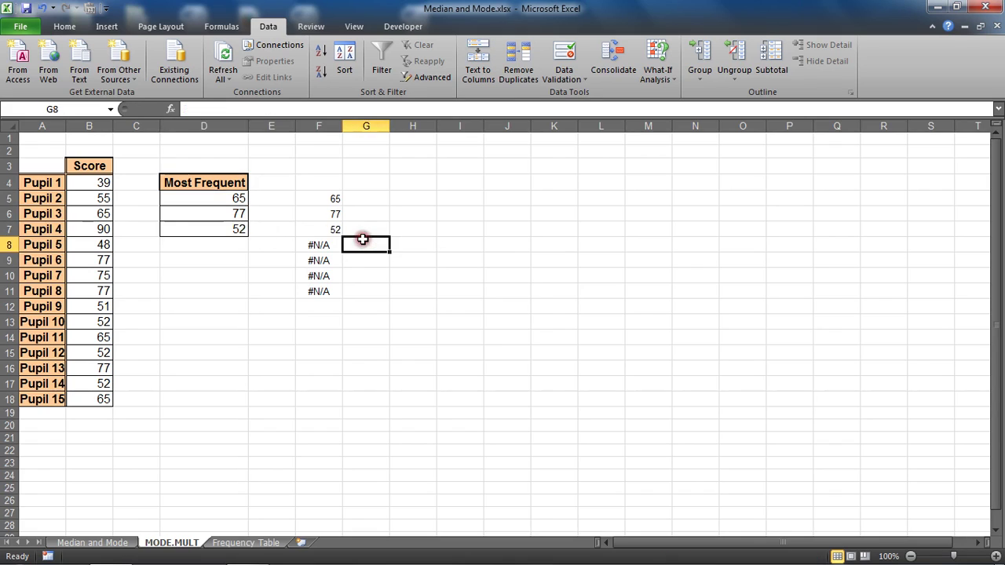
drag(332, 198, 318, 292)
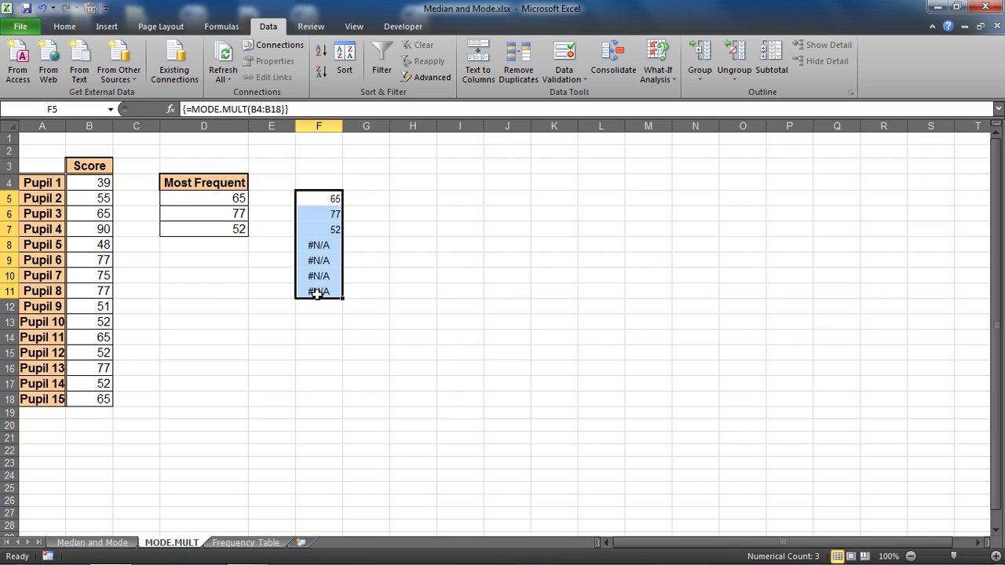
click(424, 199)
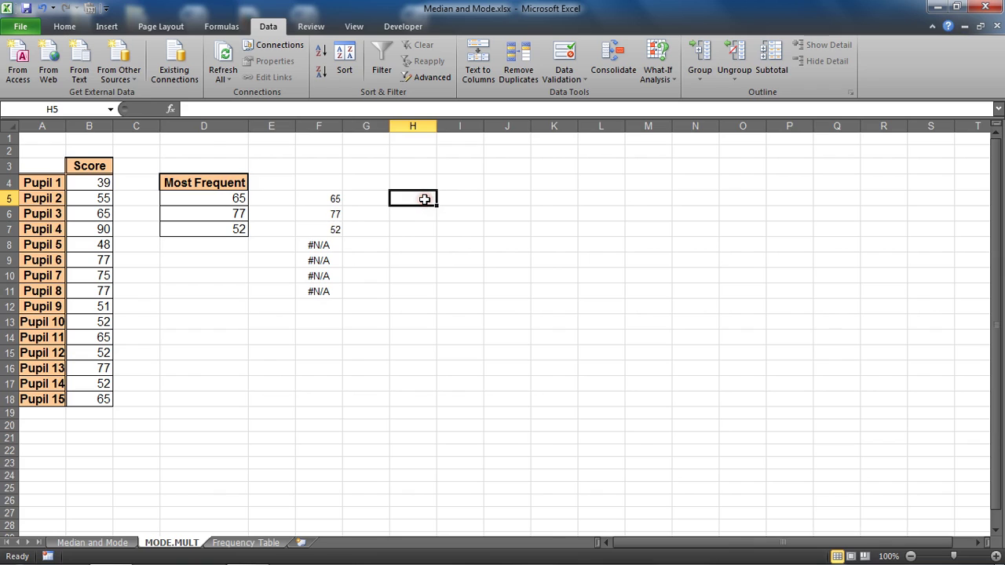